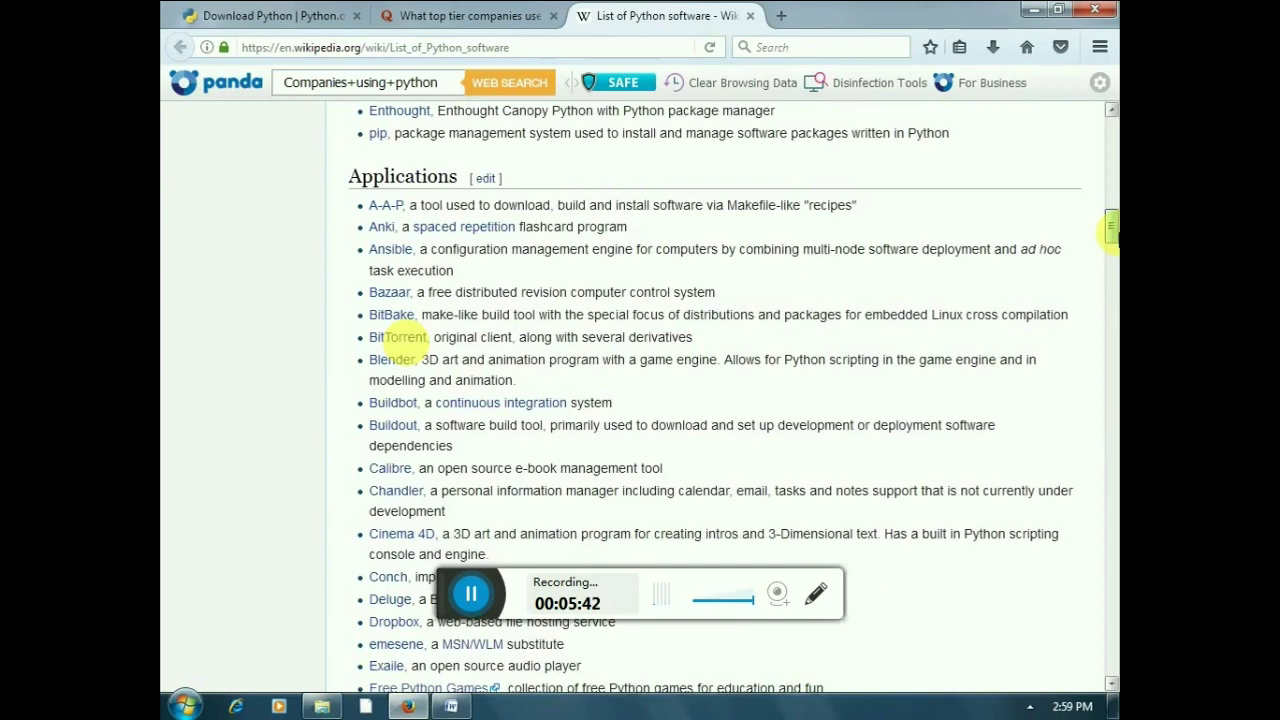
Examine the Applications section of the Wikipedia article listing Python software and return to the article's beginning.
scroll(405, 337, "down", 3)
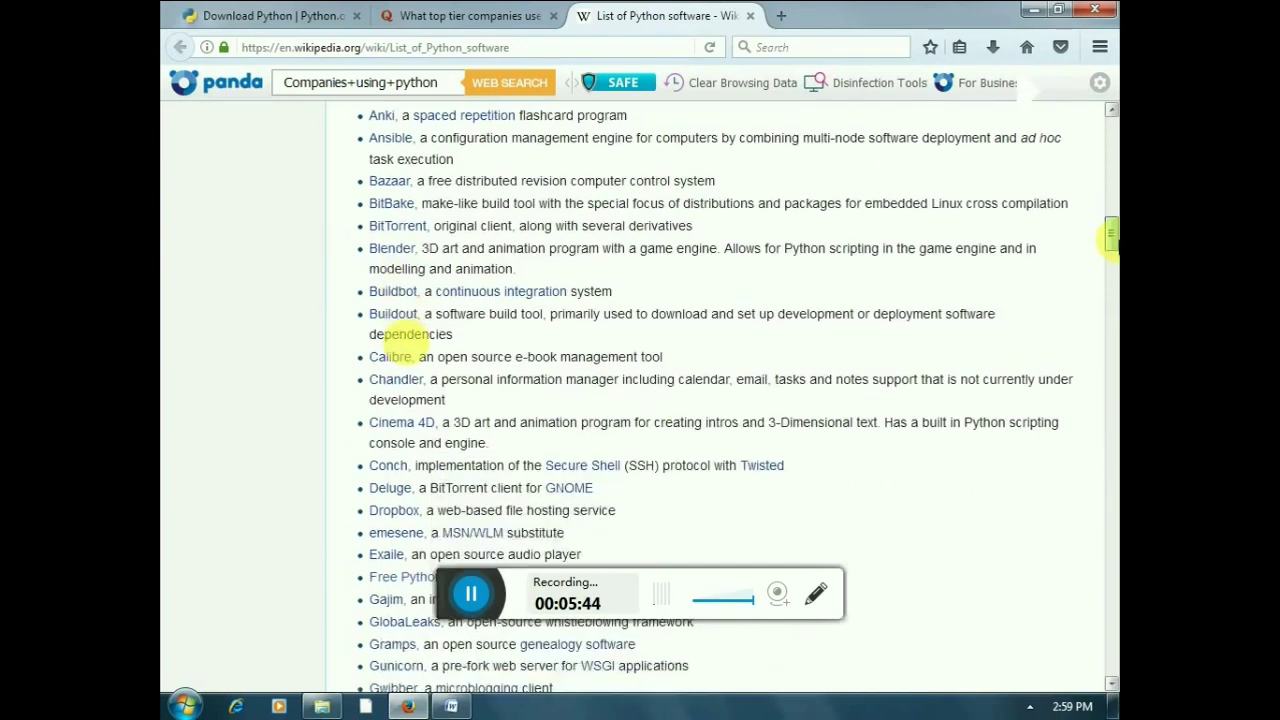
scroll(360, 445, "up", 3)
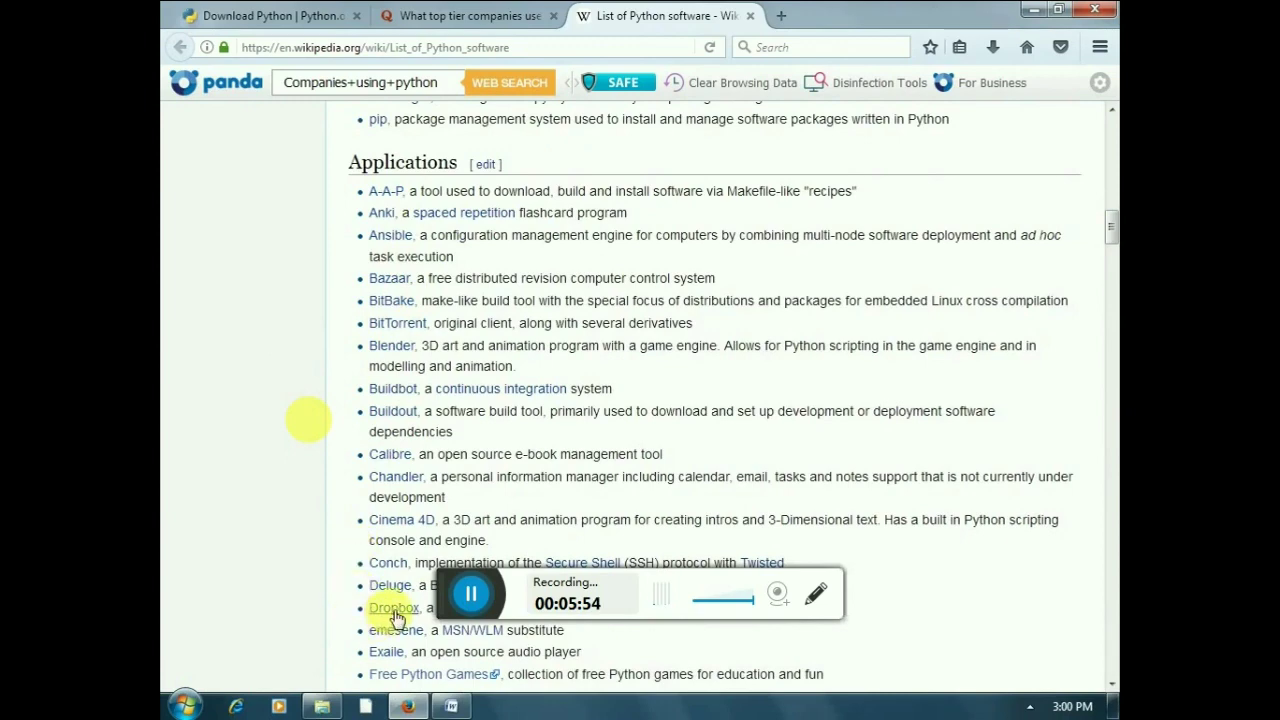
scroll(357, 608, "down", 2)
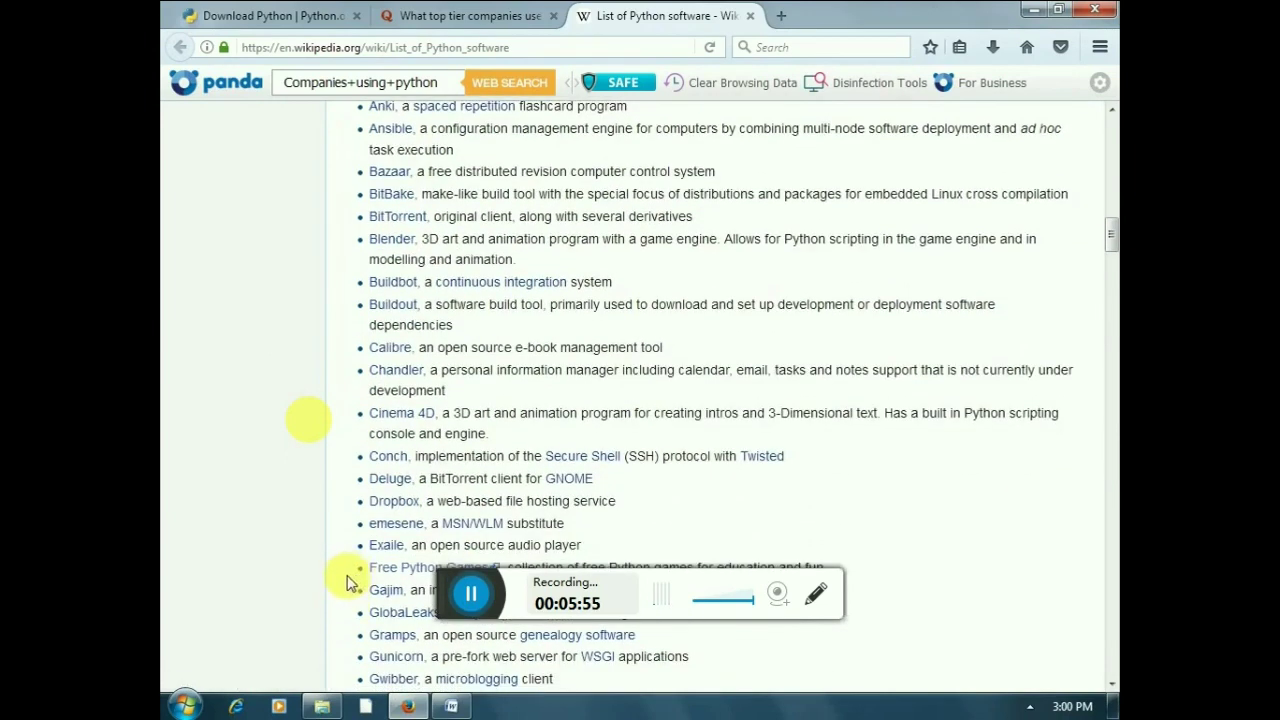
scroll(355, 570, "down", 2)
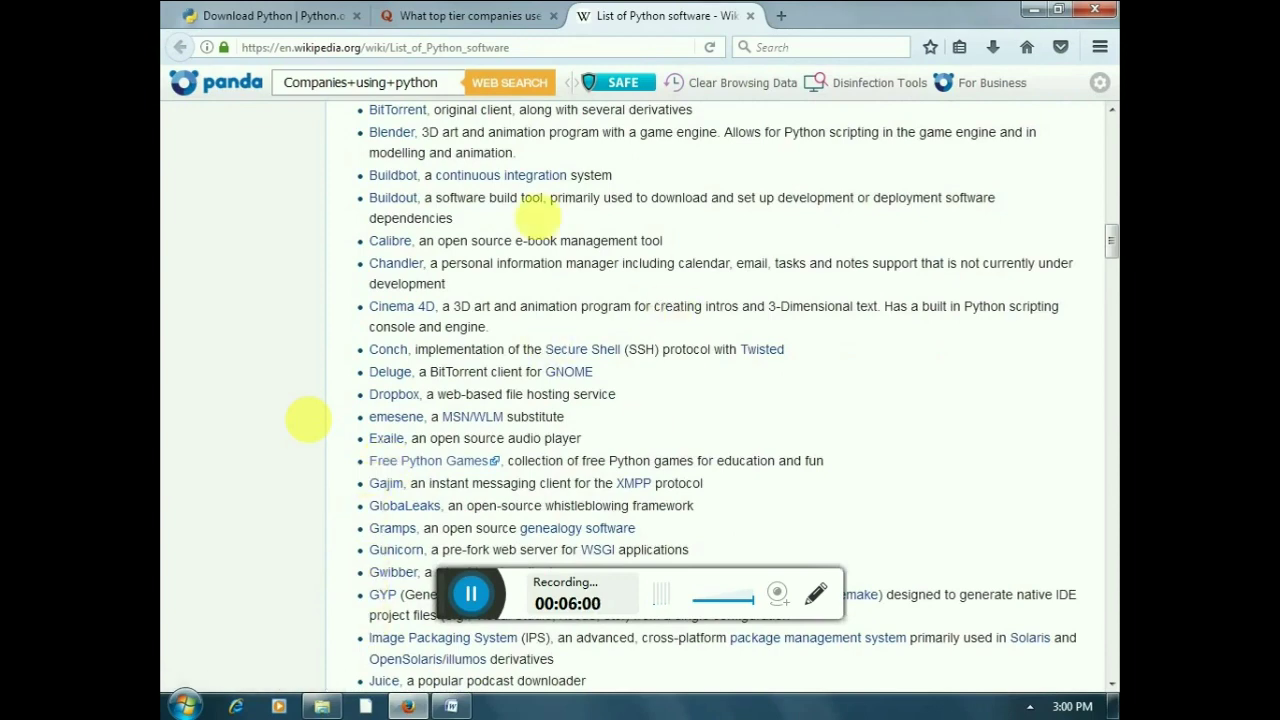
left_click_drag(1108, 251, 1112, 135)
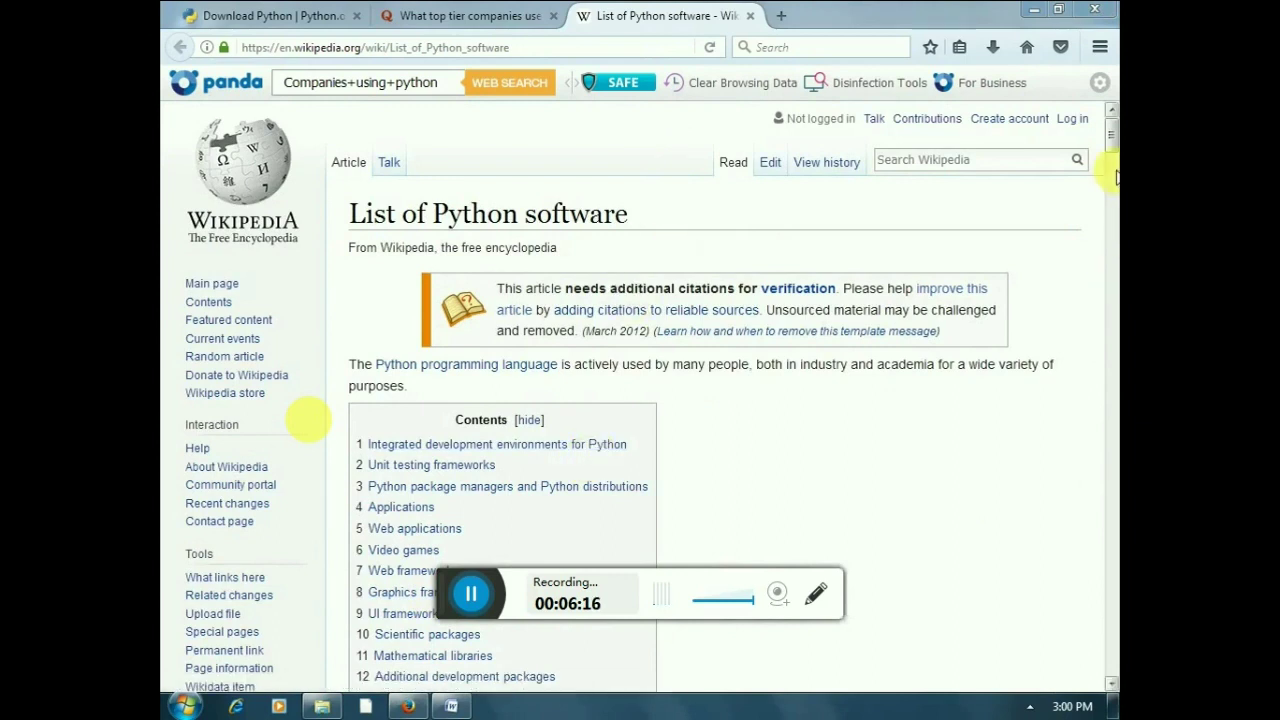
Close the Wikipedia and Quora pages and open the folder containing the downloaded python-2.7.13.msi.
left_click(750, 22)
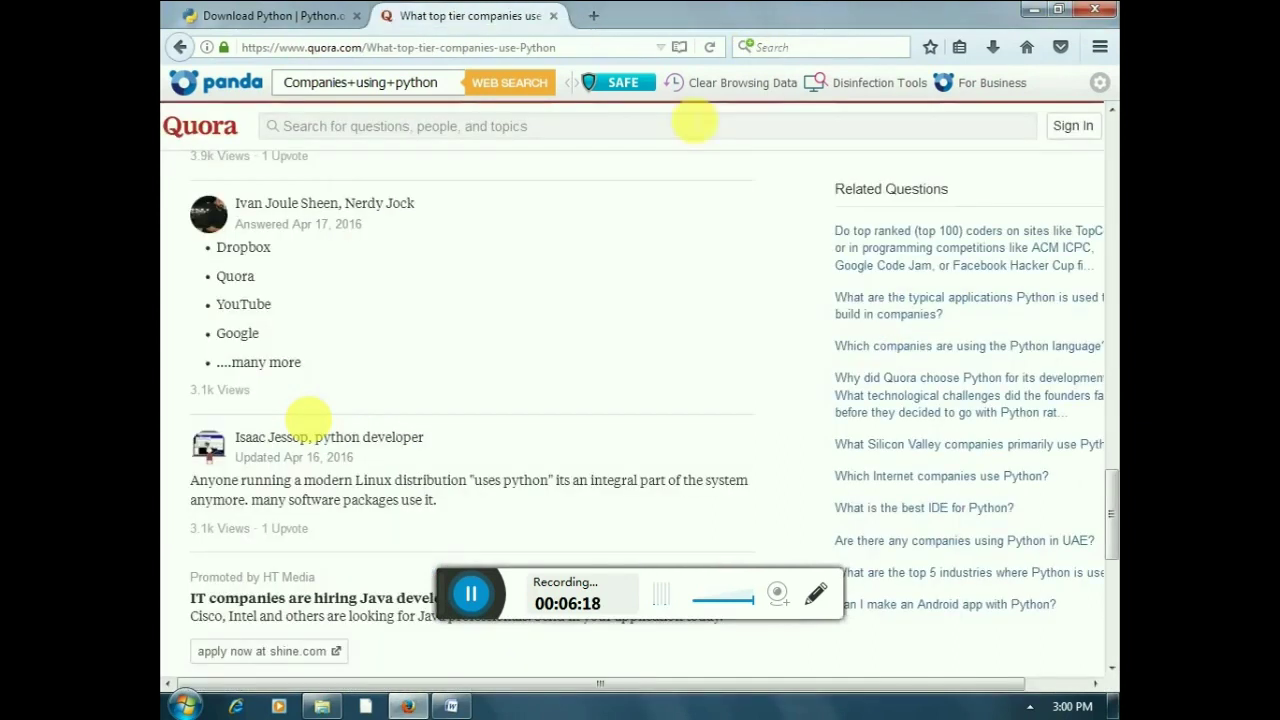
left_click(553, 18)
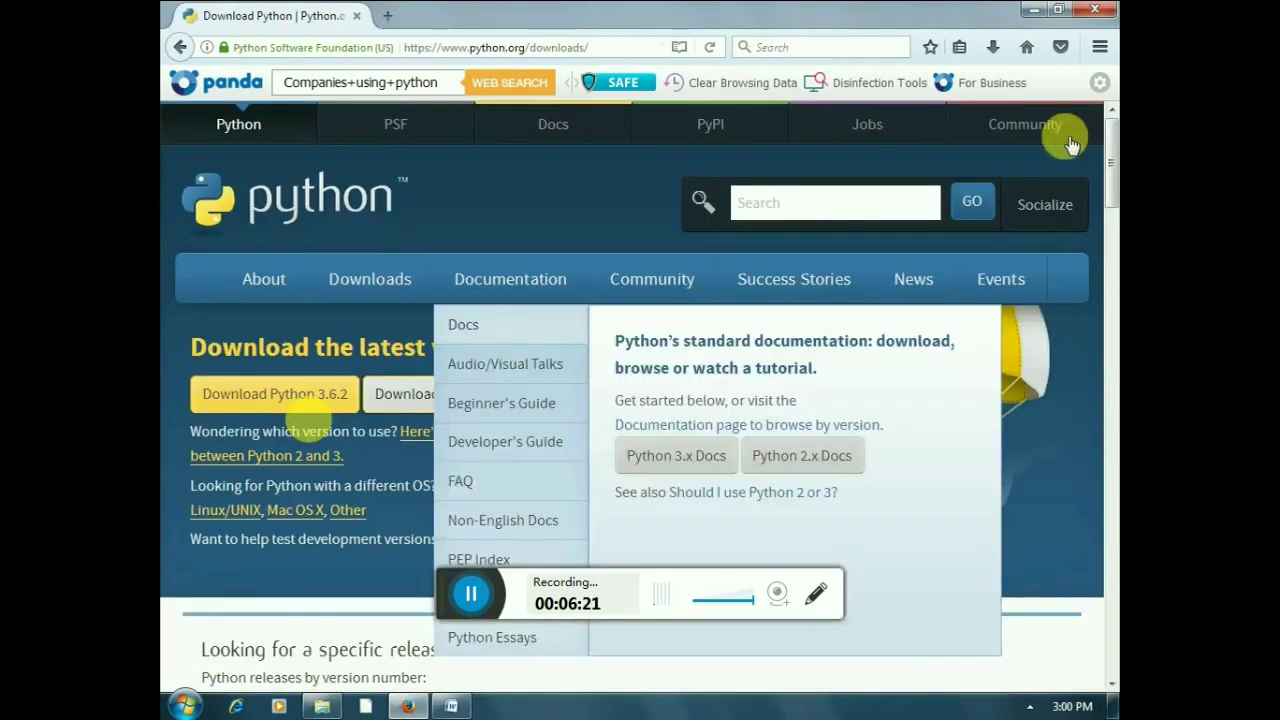
left_click(992, 50)
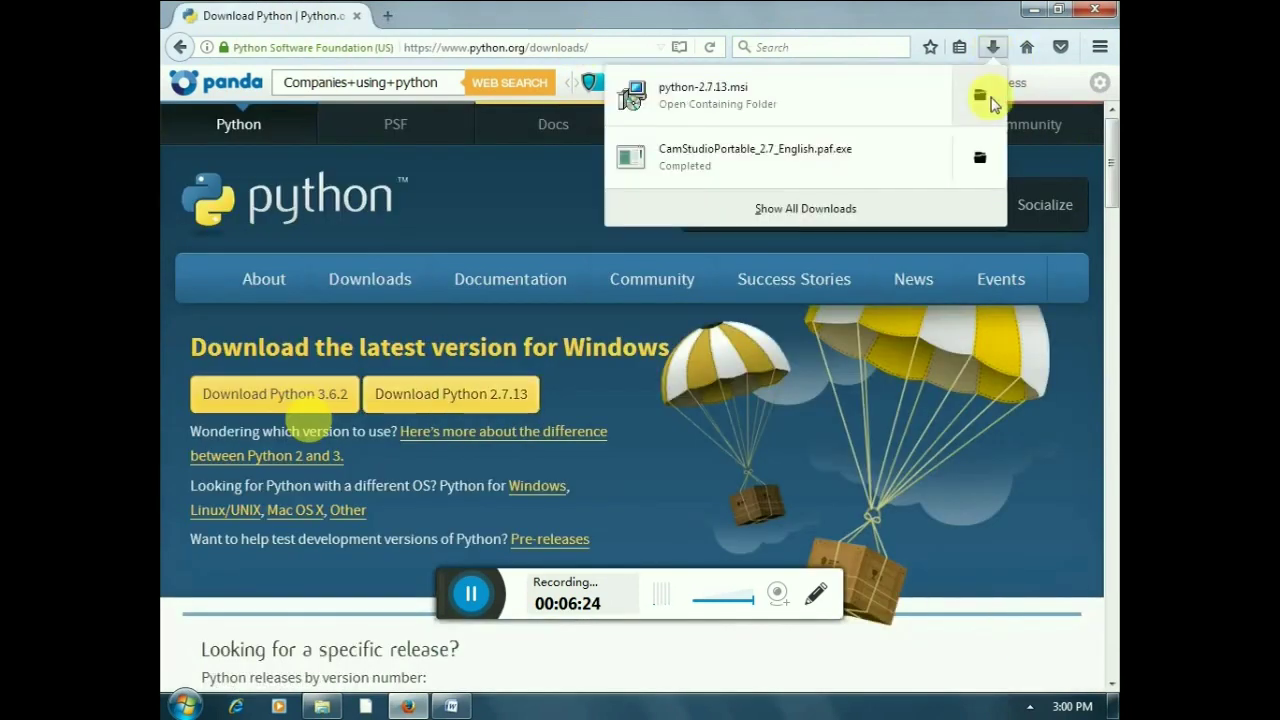
left_click(981, 97)
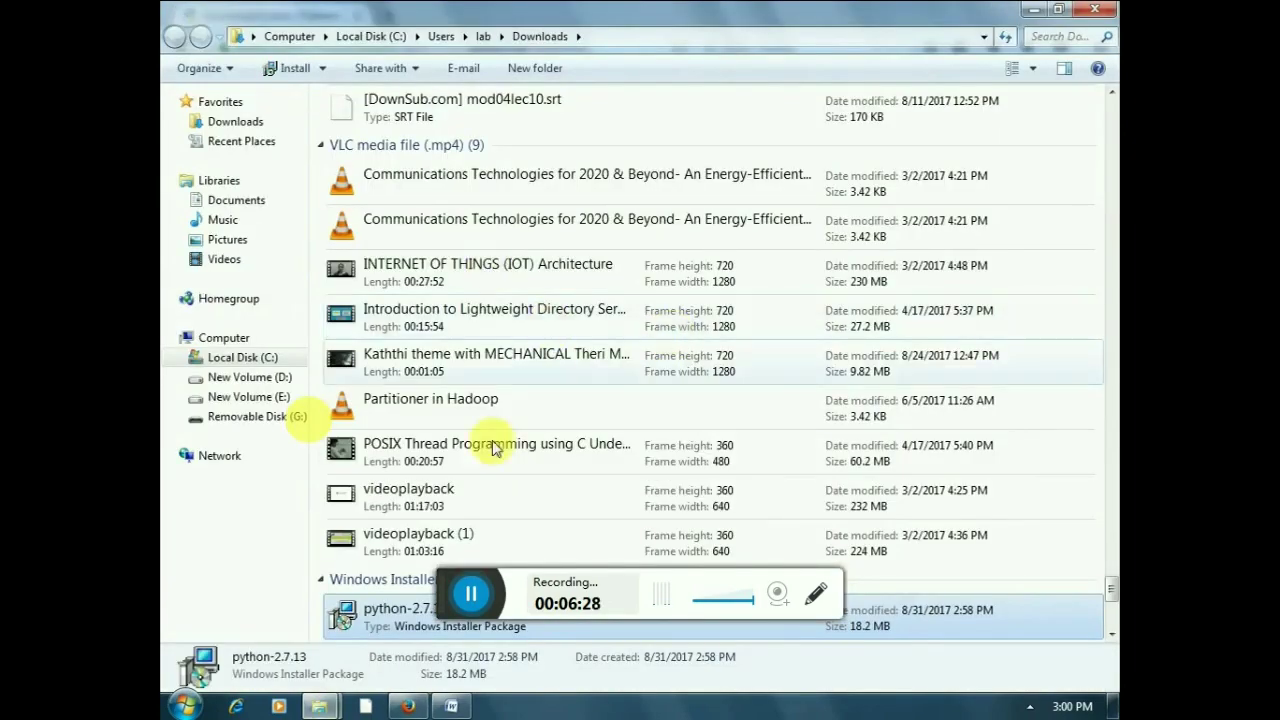
Move the python-2.7.13 installer package from the Downloads folder to the Desktop.
left_click_drag(1108, 594, 1106, 612)
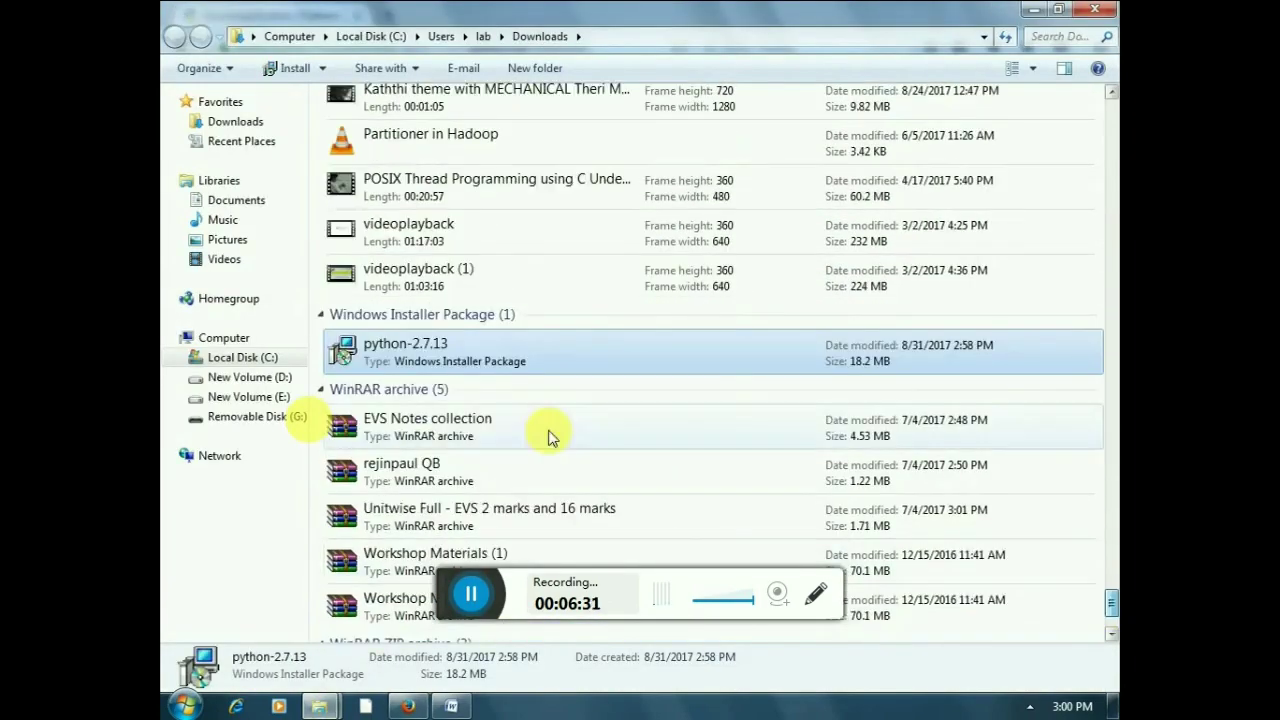
right_click(470, 343)
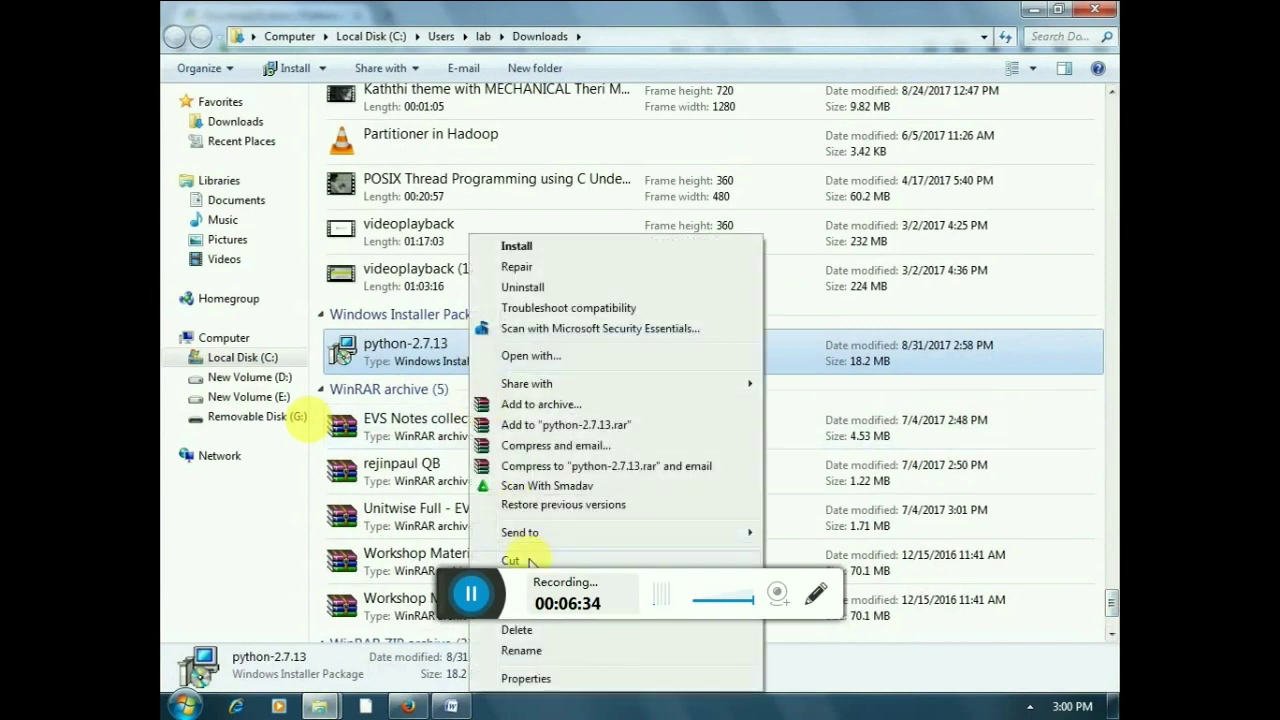
left_click(529, 560)
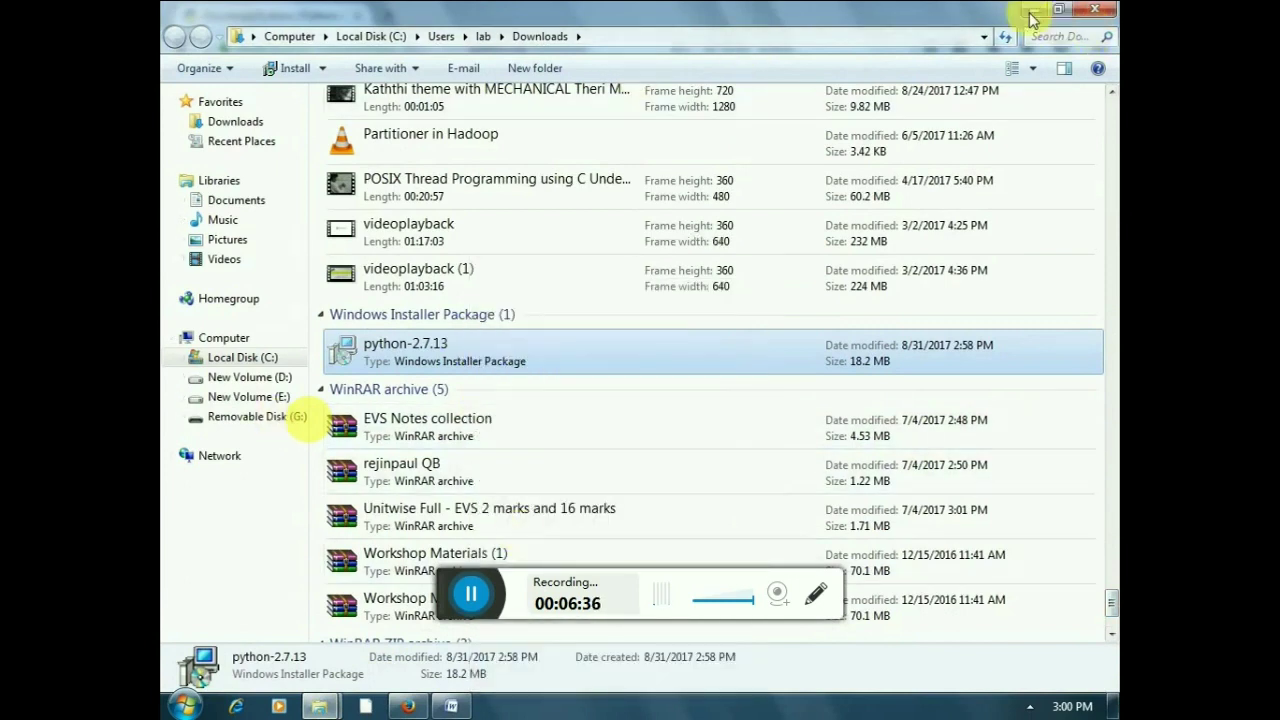
left_click(252, 36)
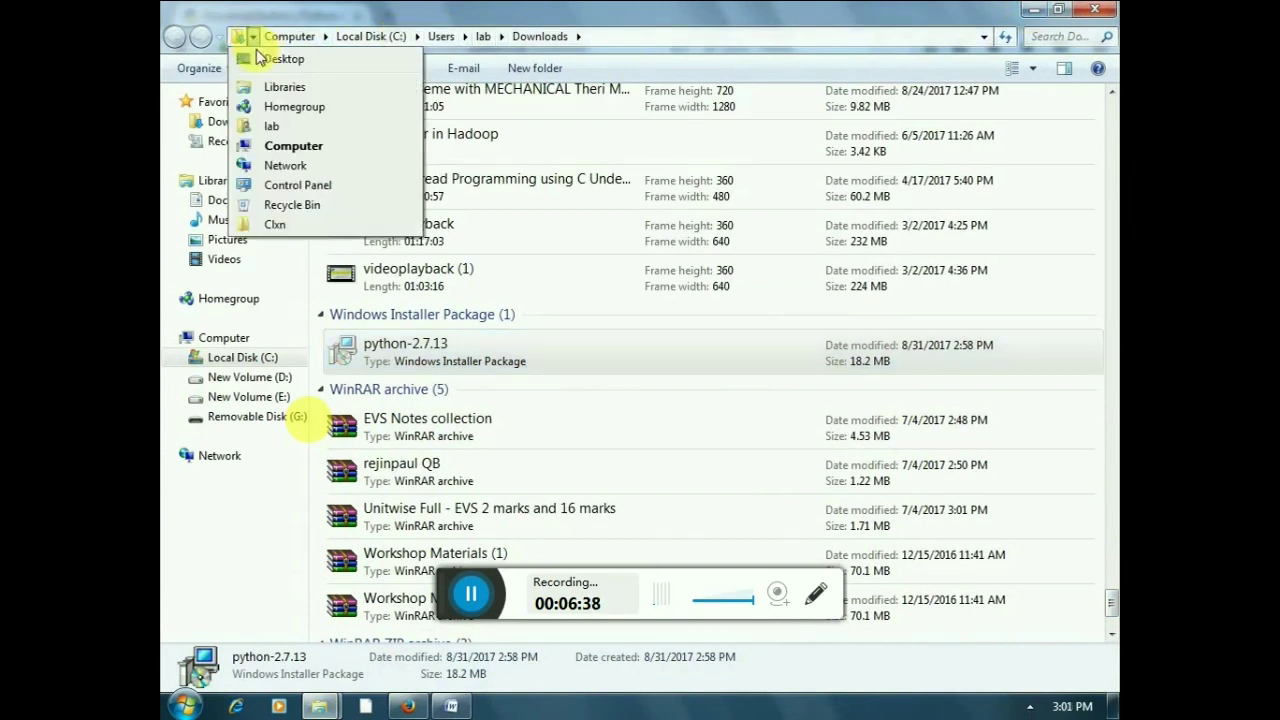
left_click(262, 58)
right_click(502, 355)
left_click(546, 455)
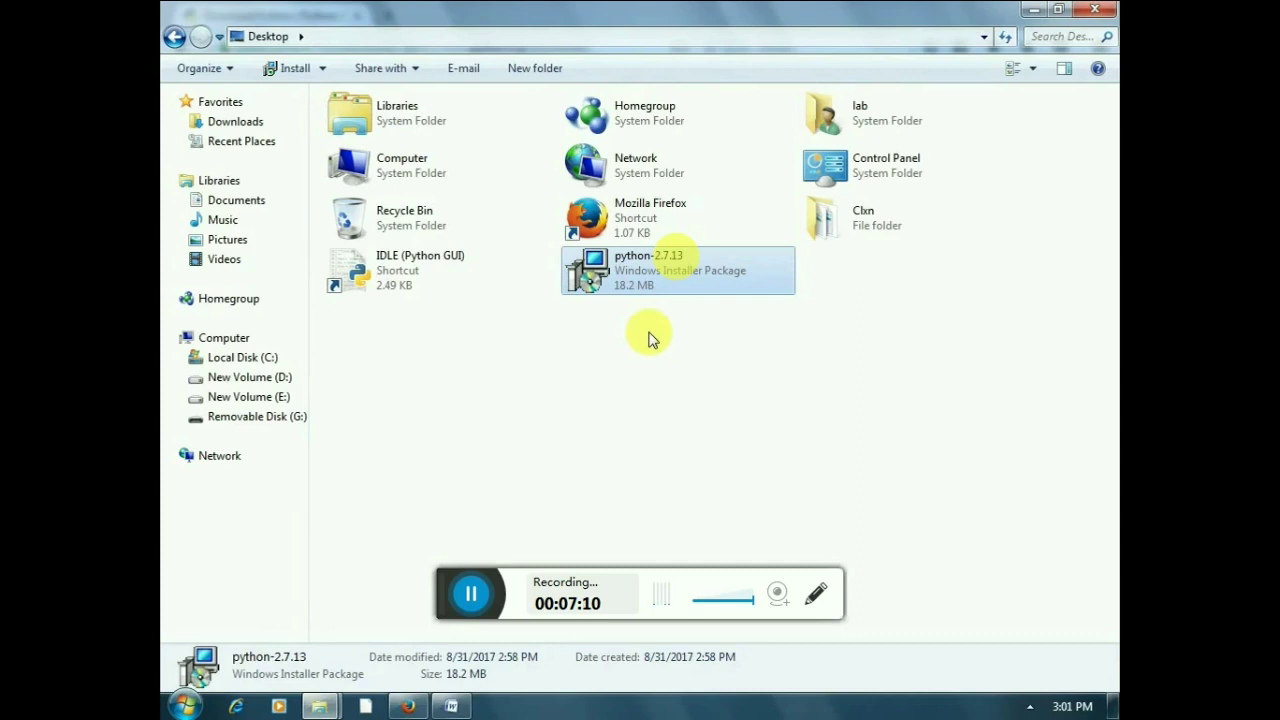
Delete the IDLE (Python GUI) shortcut from the Desktop.
left_click(655, 335)
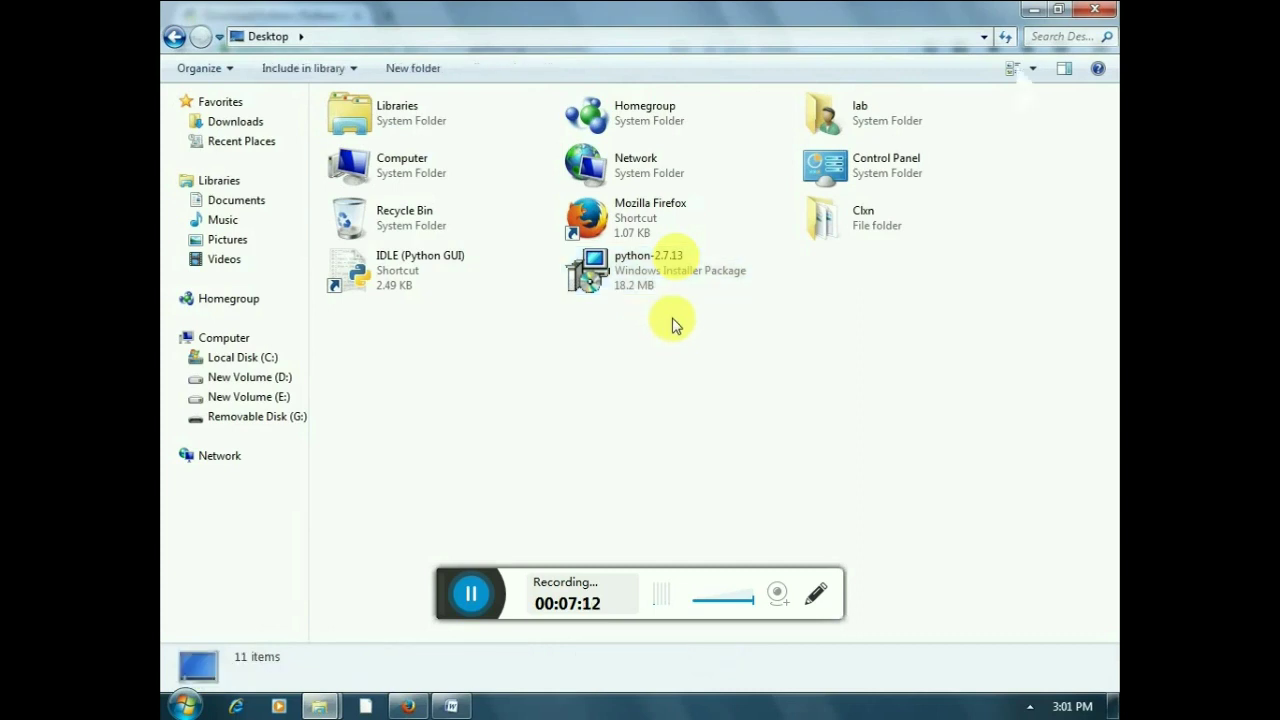
left_click(401, 278)
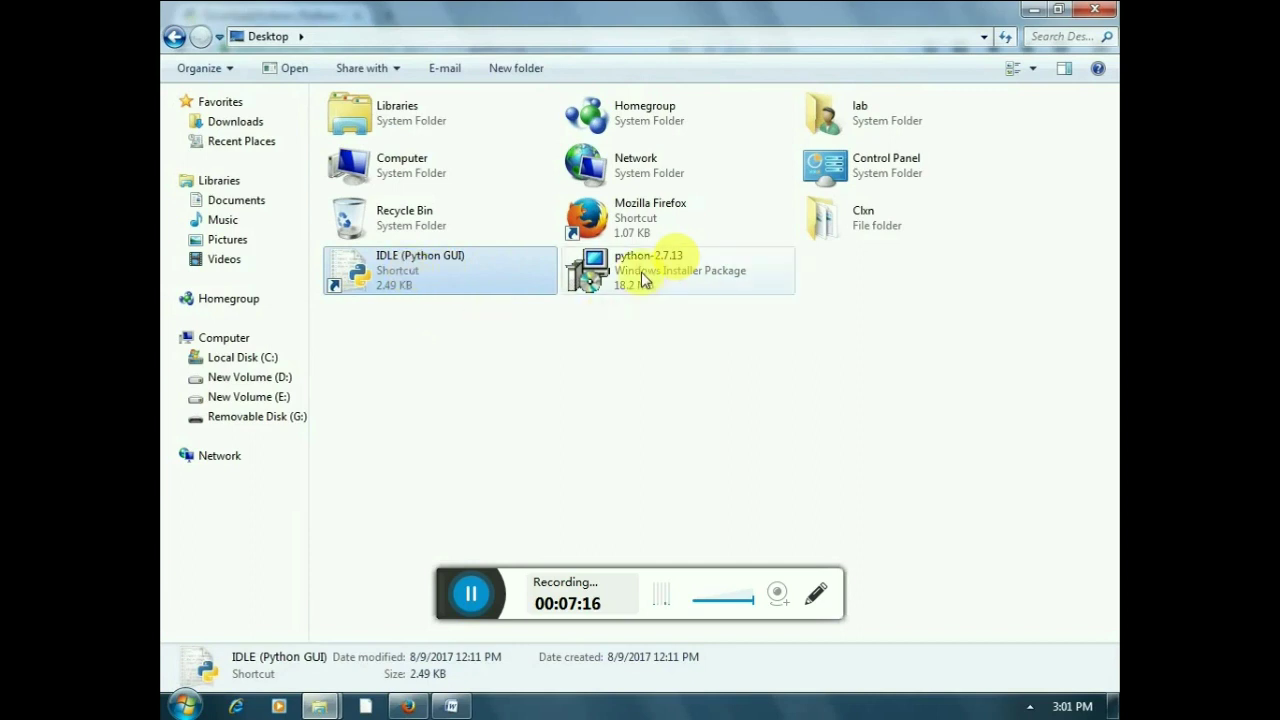
left_click(594, 278)
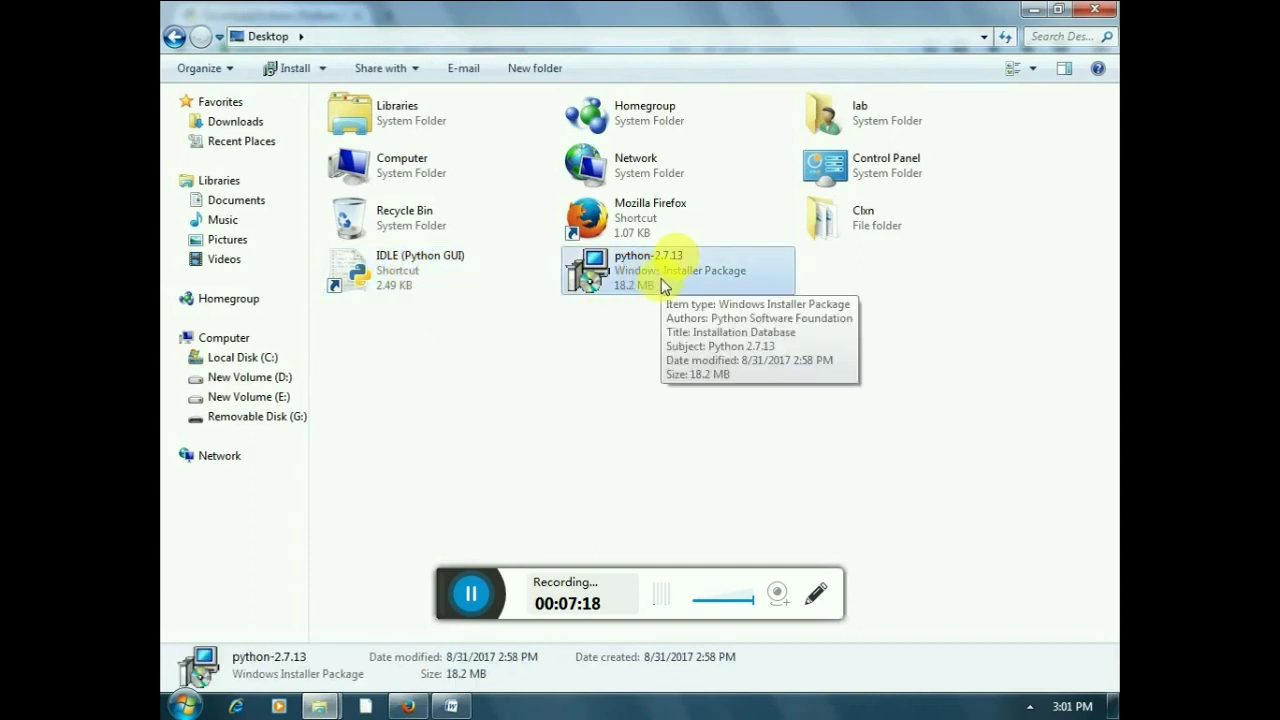
left_click(425, 282)
key("Delete")
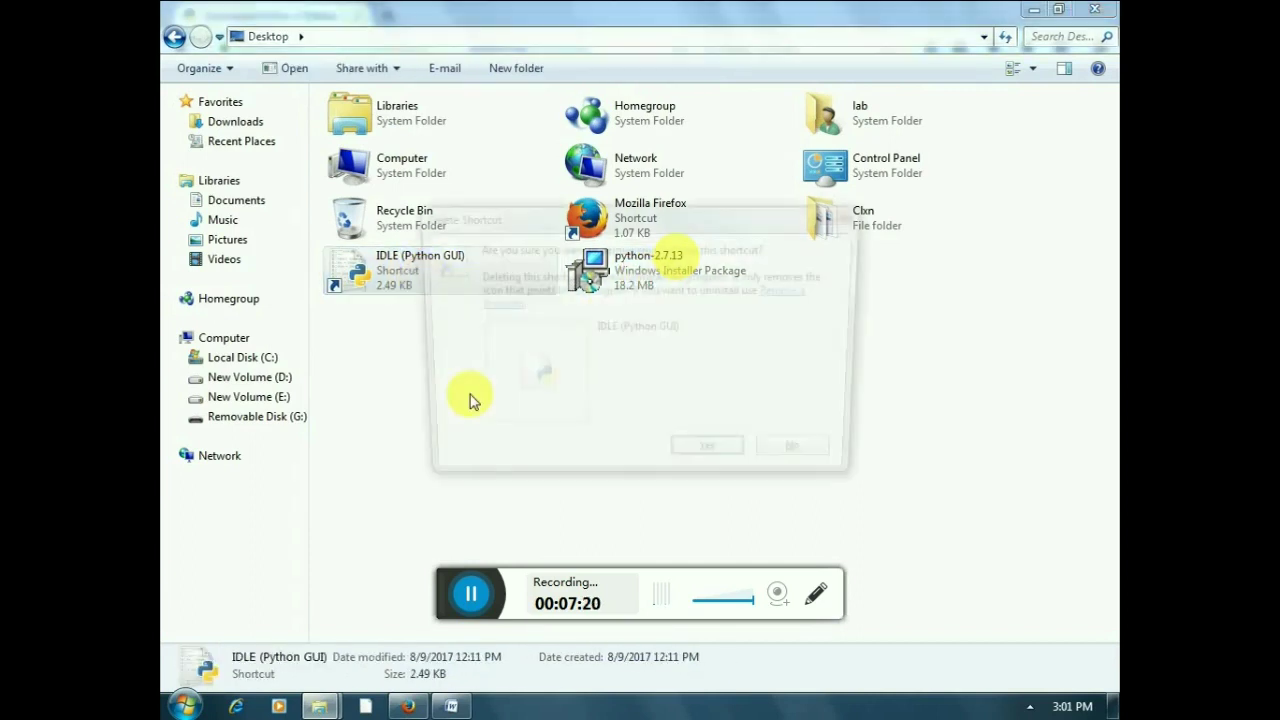
key("Return")
left_click(437, 282)
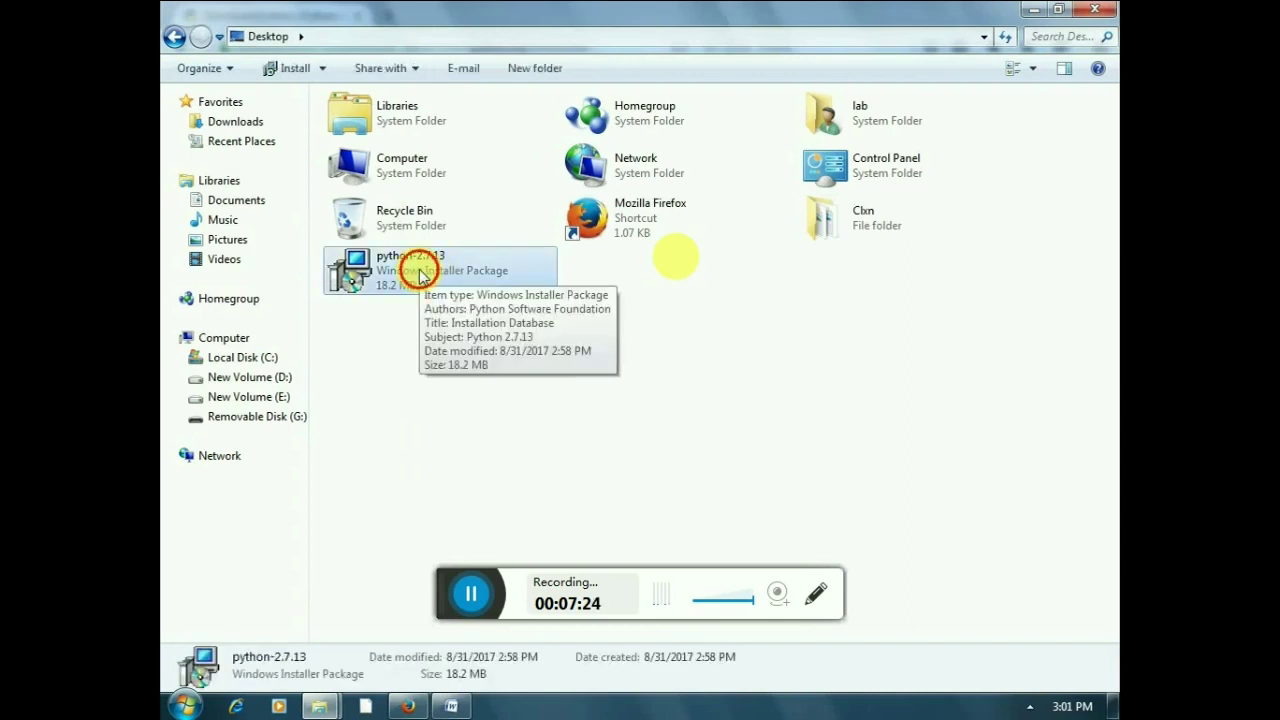
double_click(421, 284)
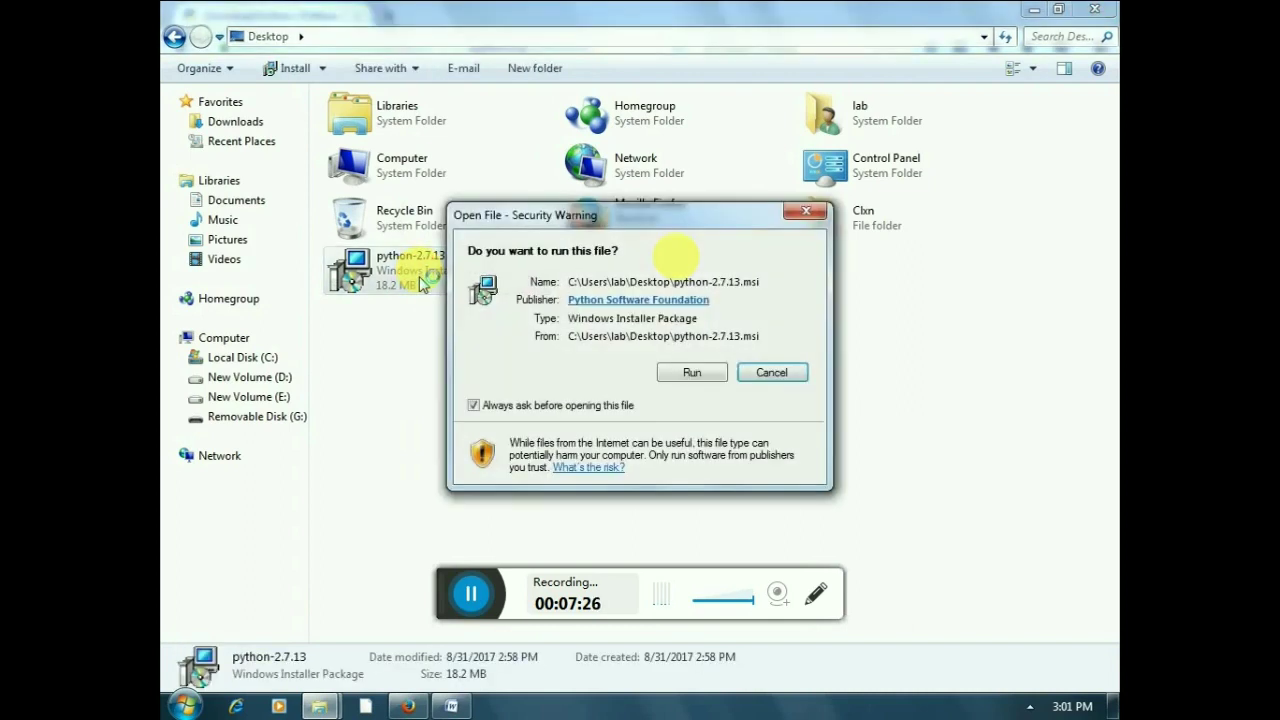
left_click(806, 211)
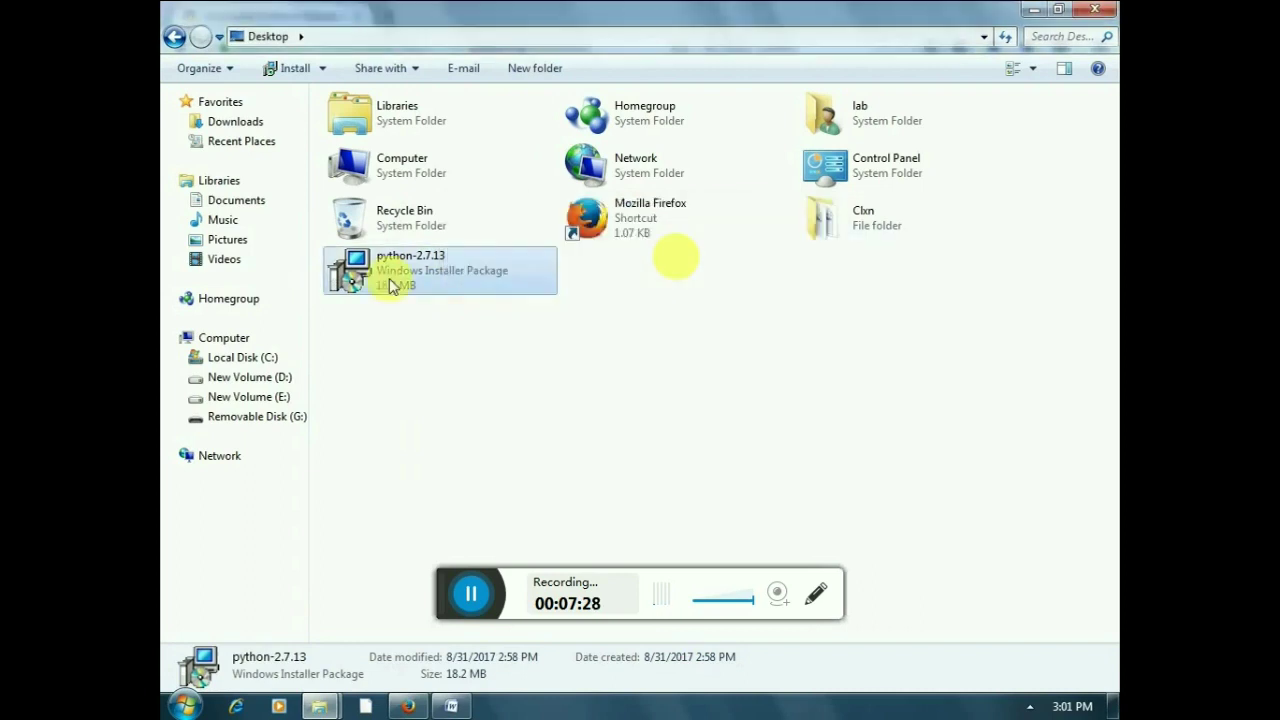
Start installing the python-2.7.13 package from the Desktop and allow the file to run.
right_click(378, 282)
left_click(418, 250)
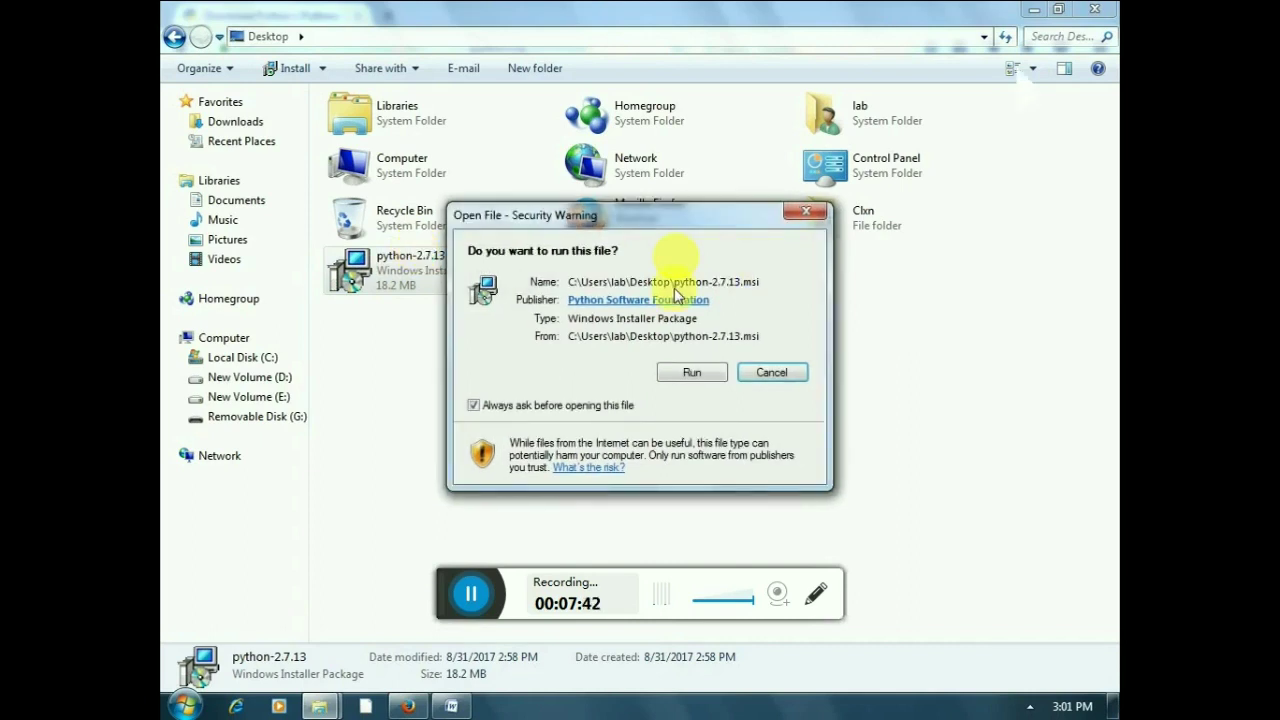
left_click(692, 373)
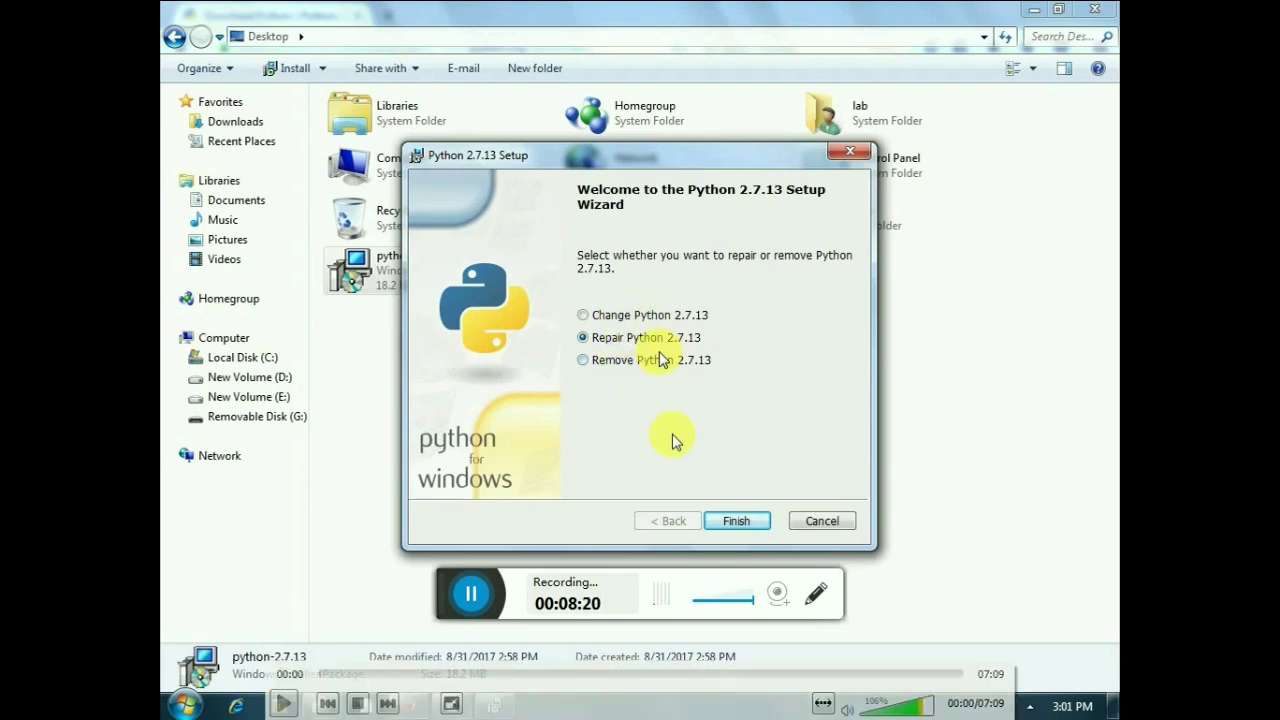
Choose Change Python 2.7.13 in the setup wizard and proceed to the feature customization.
left_click(605, 315)
left_click(606, 337)
left_click(607, 360)
left_click(622, 318)
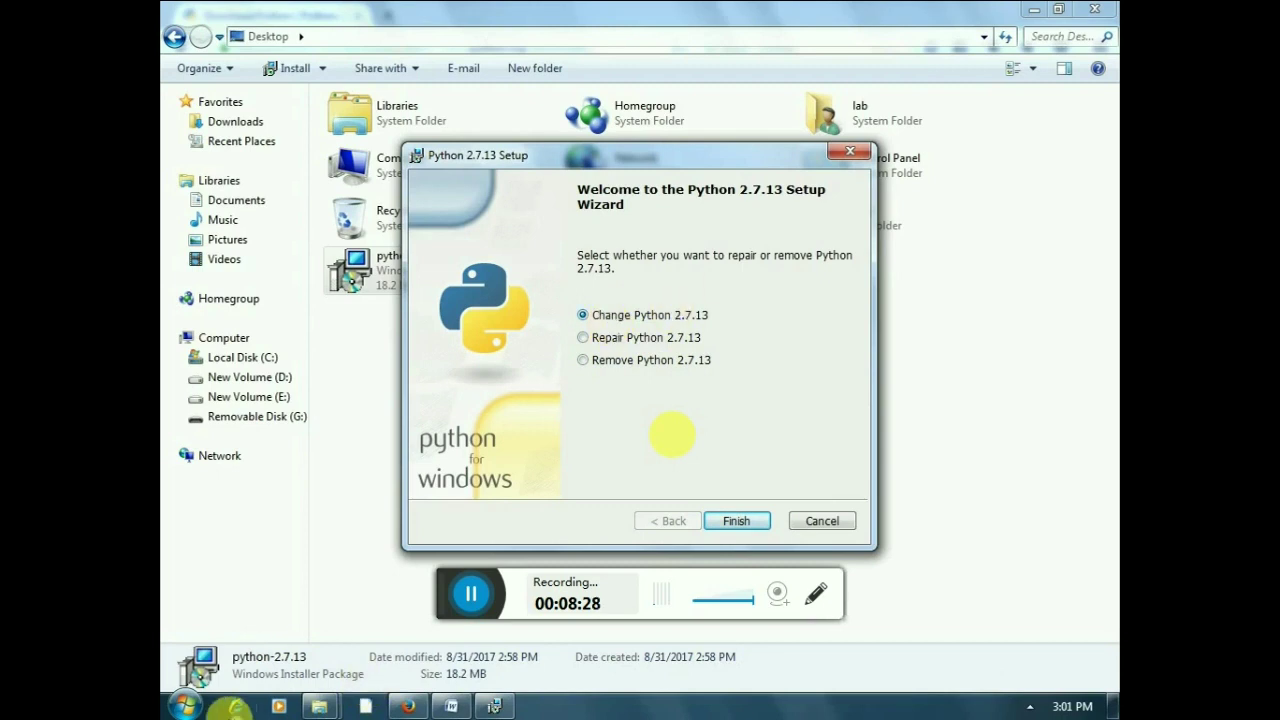
left_click(736, 530)
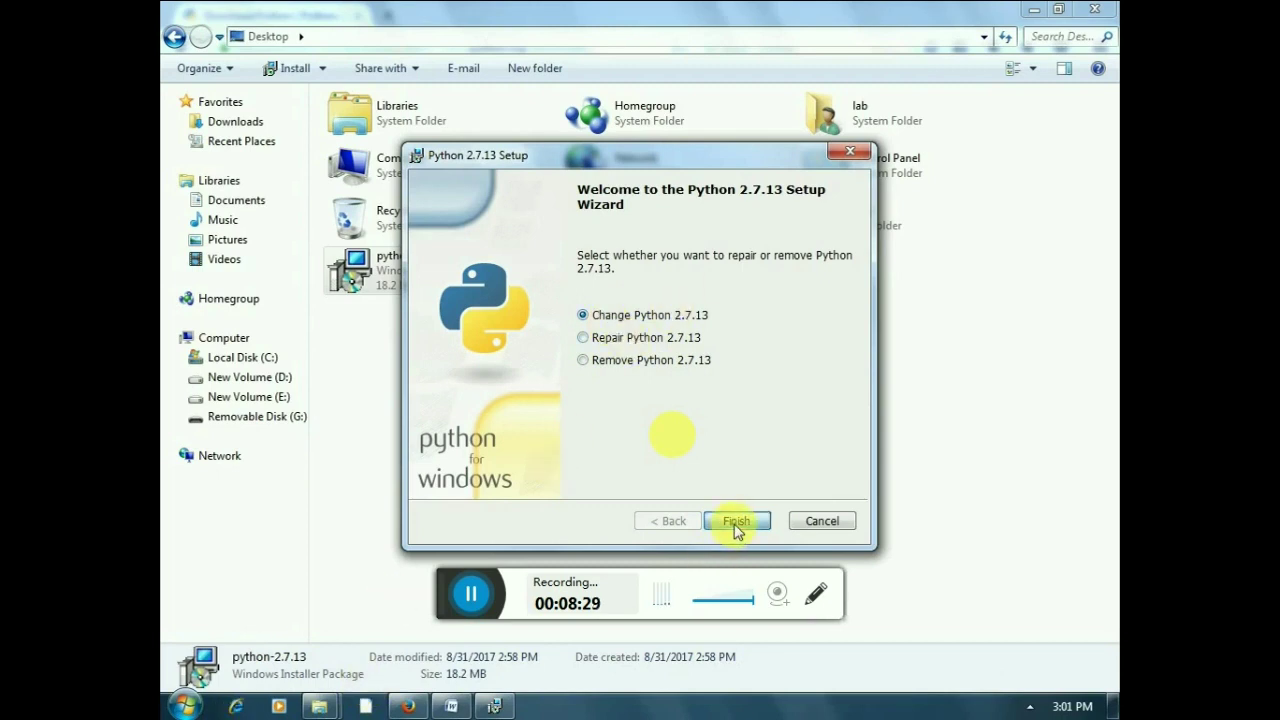
Open the install choices for the Add python.exe to Path feature and complete the Python 2.7.13 setup.
left_click(843, 335)
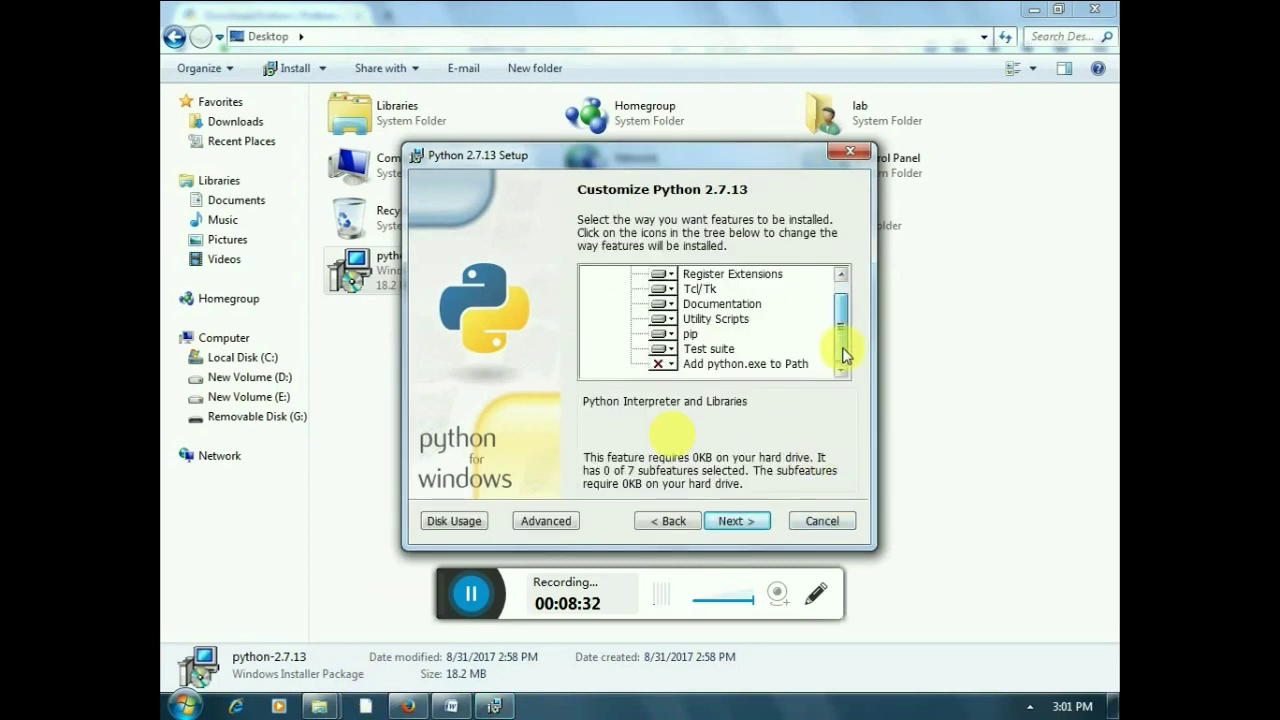
left_click(659, 364)
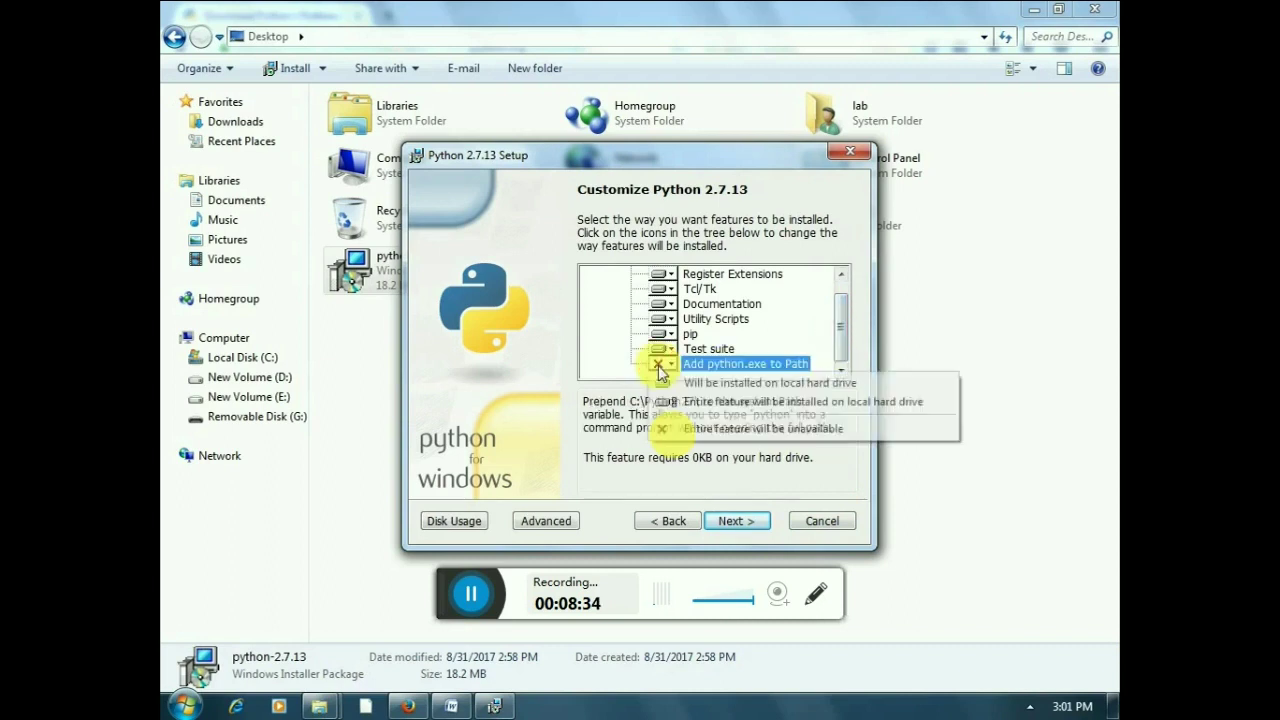
left_click(659, 364)
left_click(736, 528)
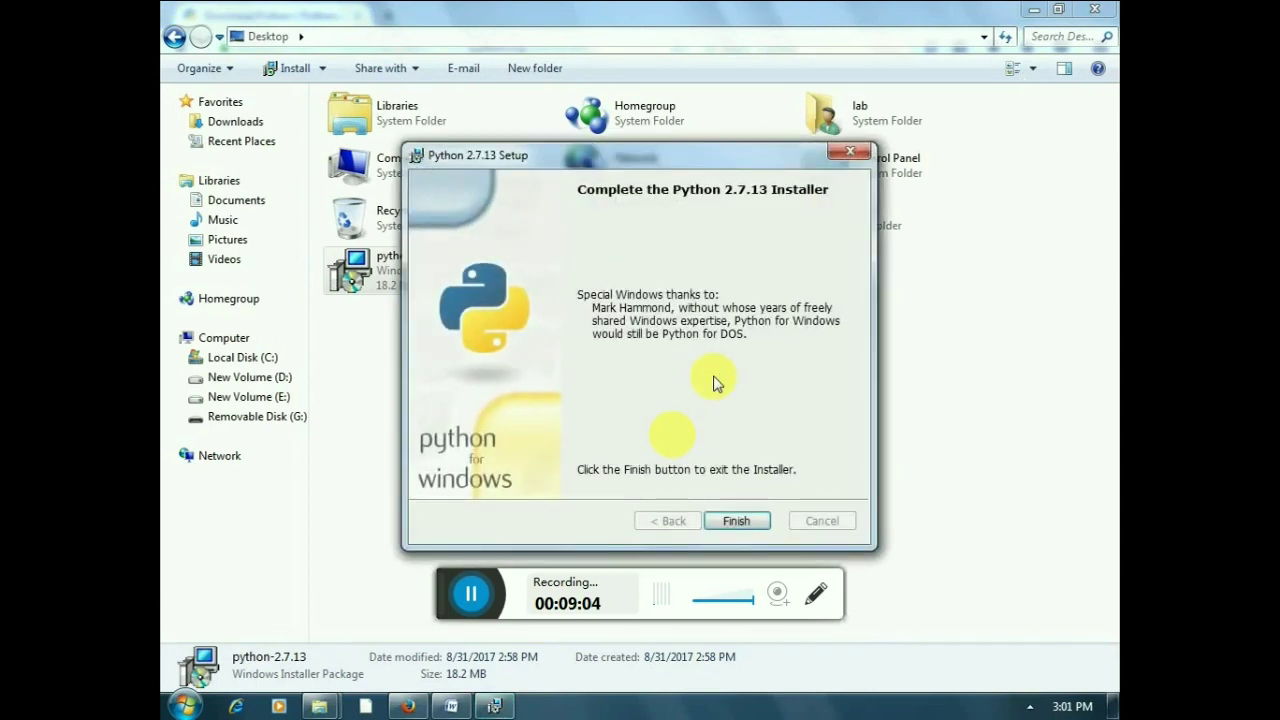
left_click(743, 523)
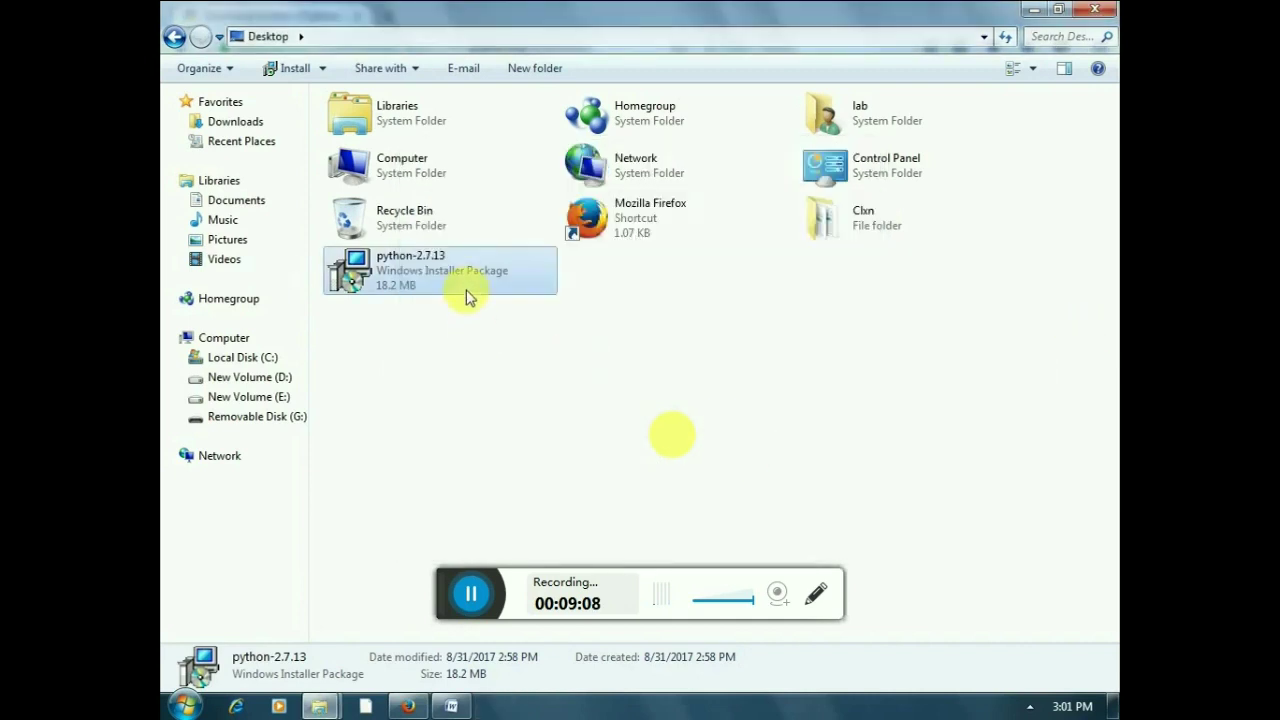
Open the Python27 folder on Local Disk (C:) and select the python application.
left_click(190, 708)
left_click(452, 468)
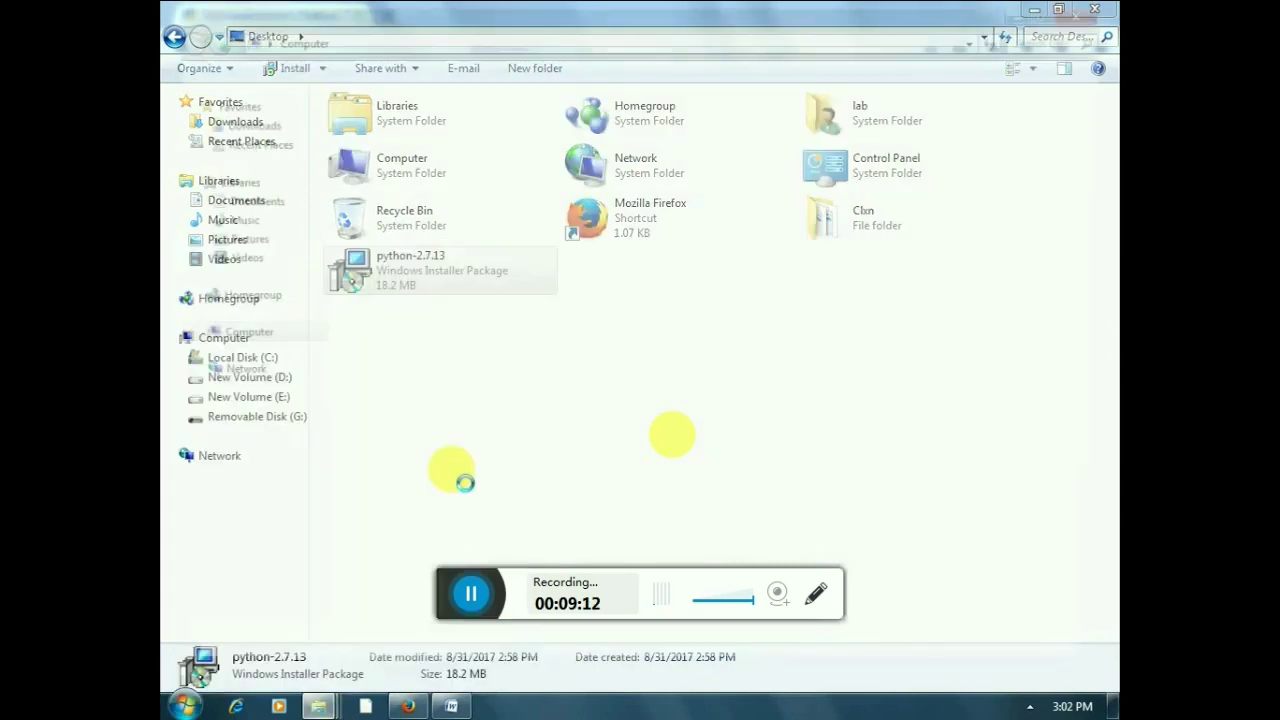
left_click(427, 147)
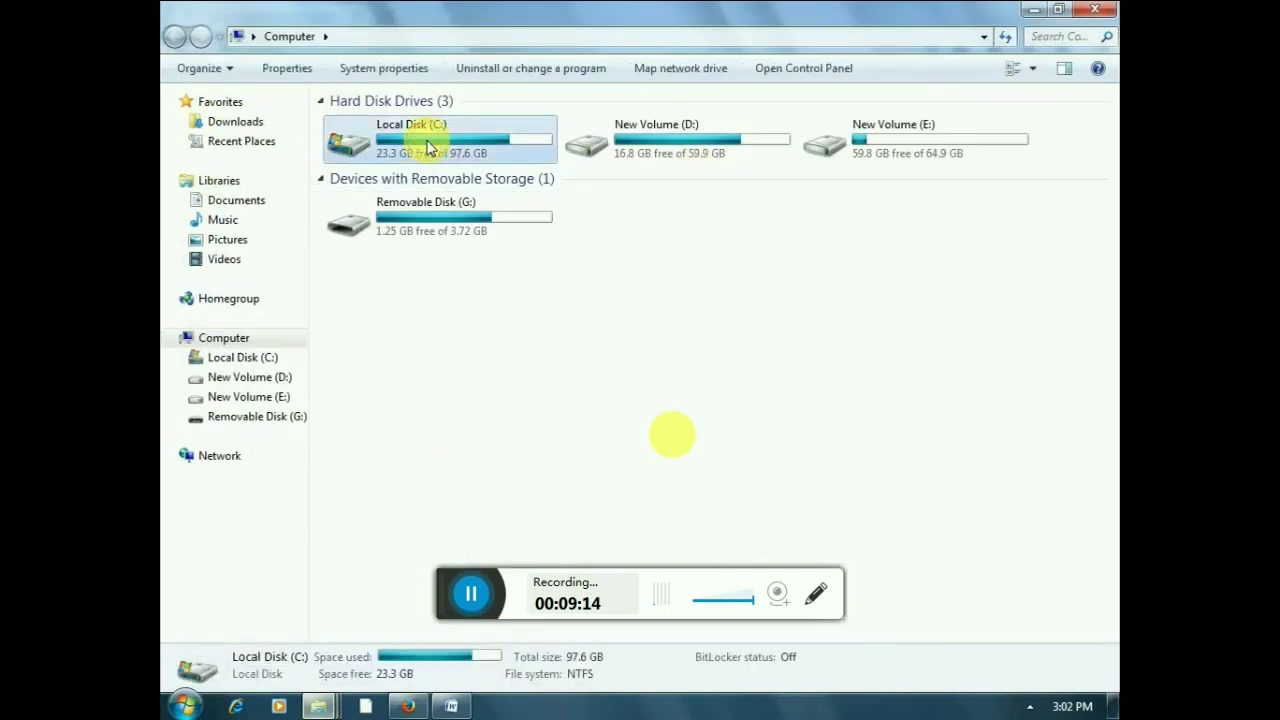
double_click(427, 147)
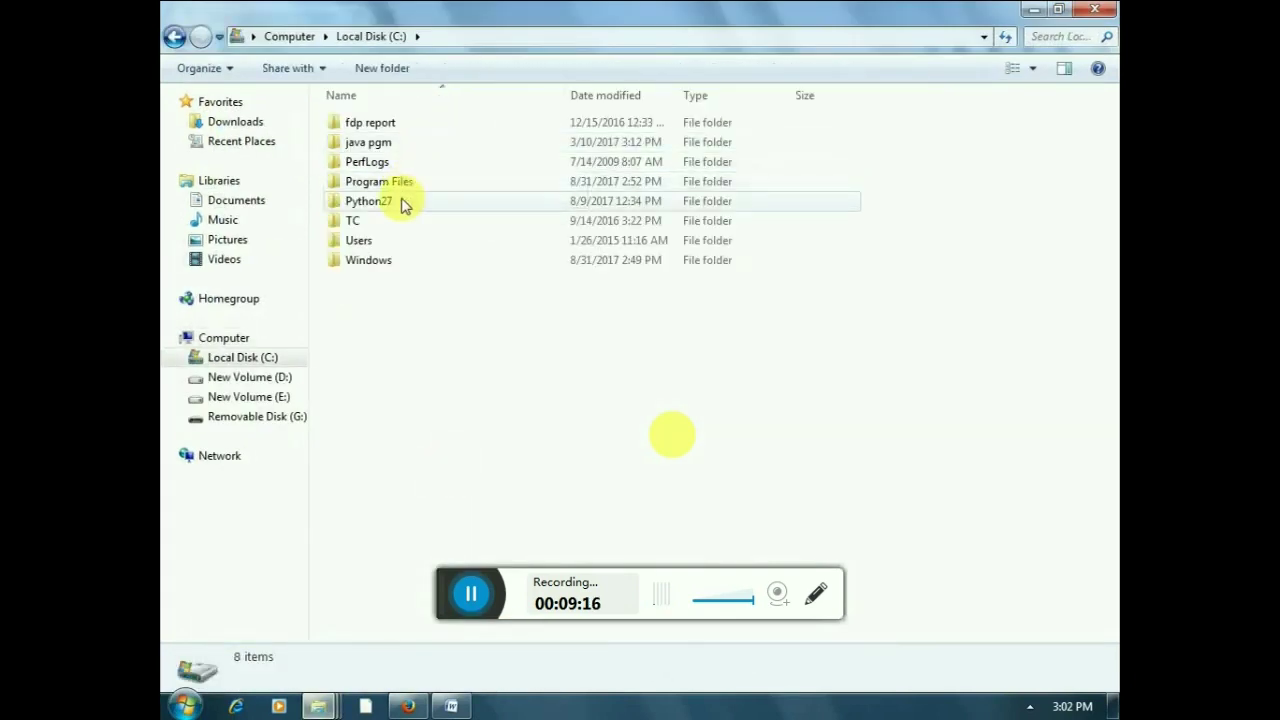
left_click(371, 201)
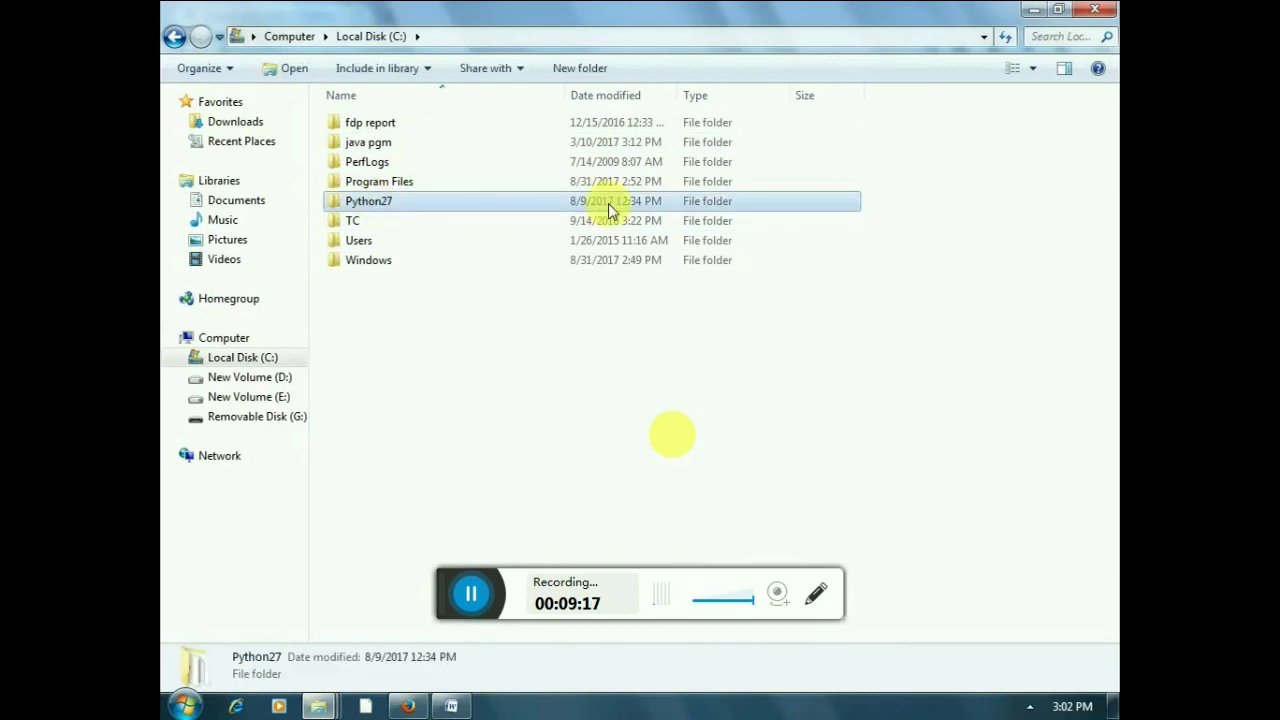
double_click(378, 202)
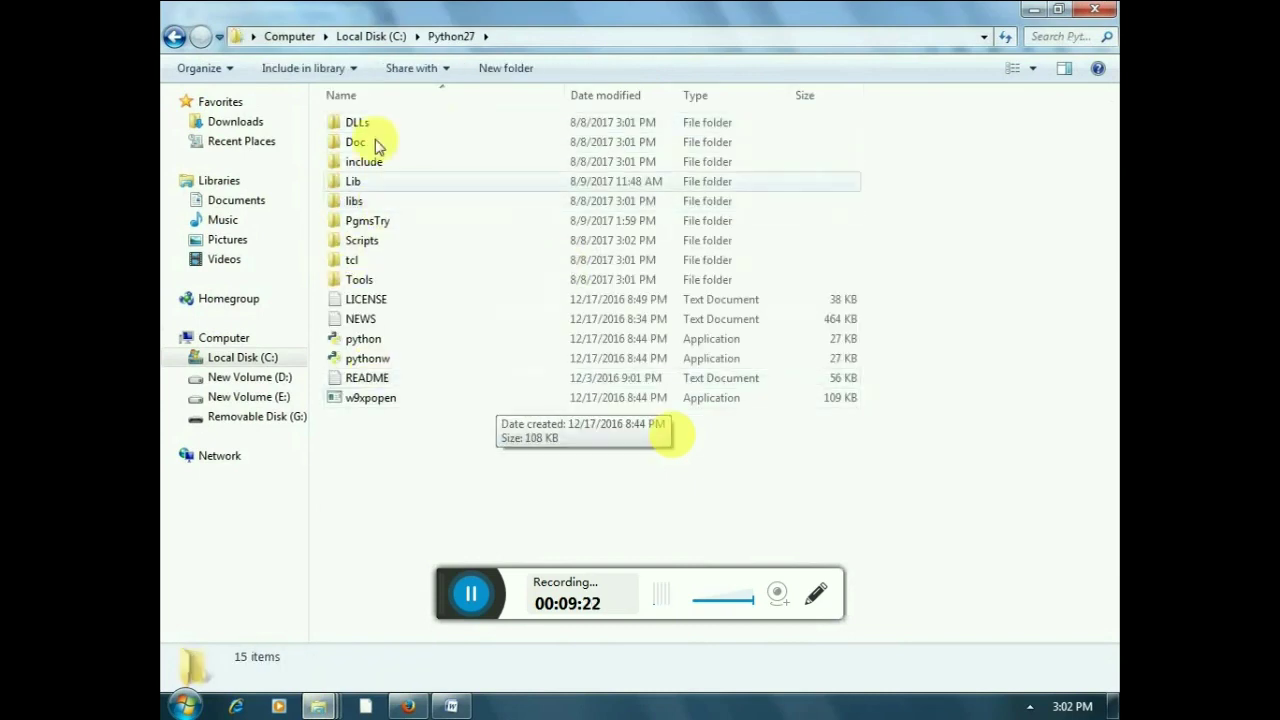
left_click(413, 345)
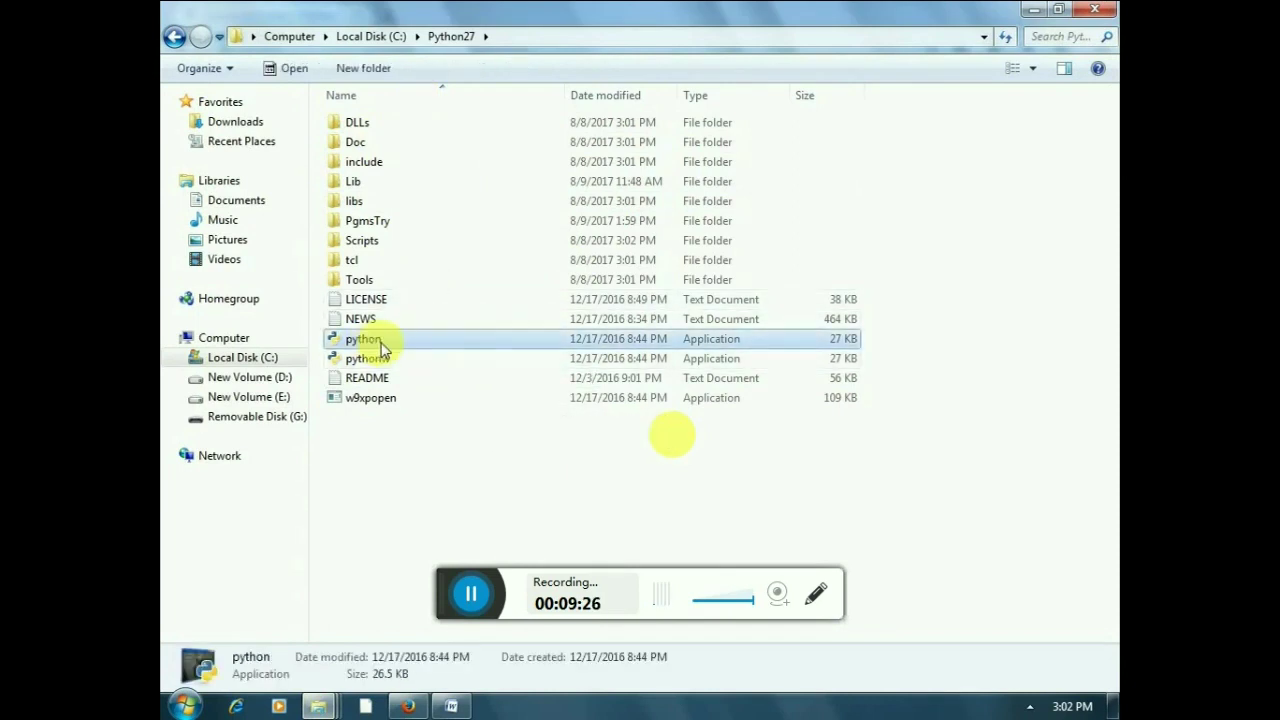
Launch the python application from the Python27 folder and open a Command Prompt window, moved clear of the Python console's prompt.
double_click(383, 345)
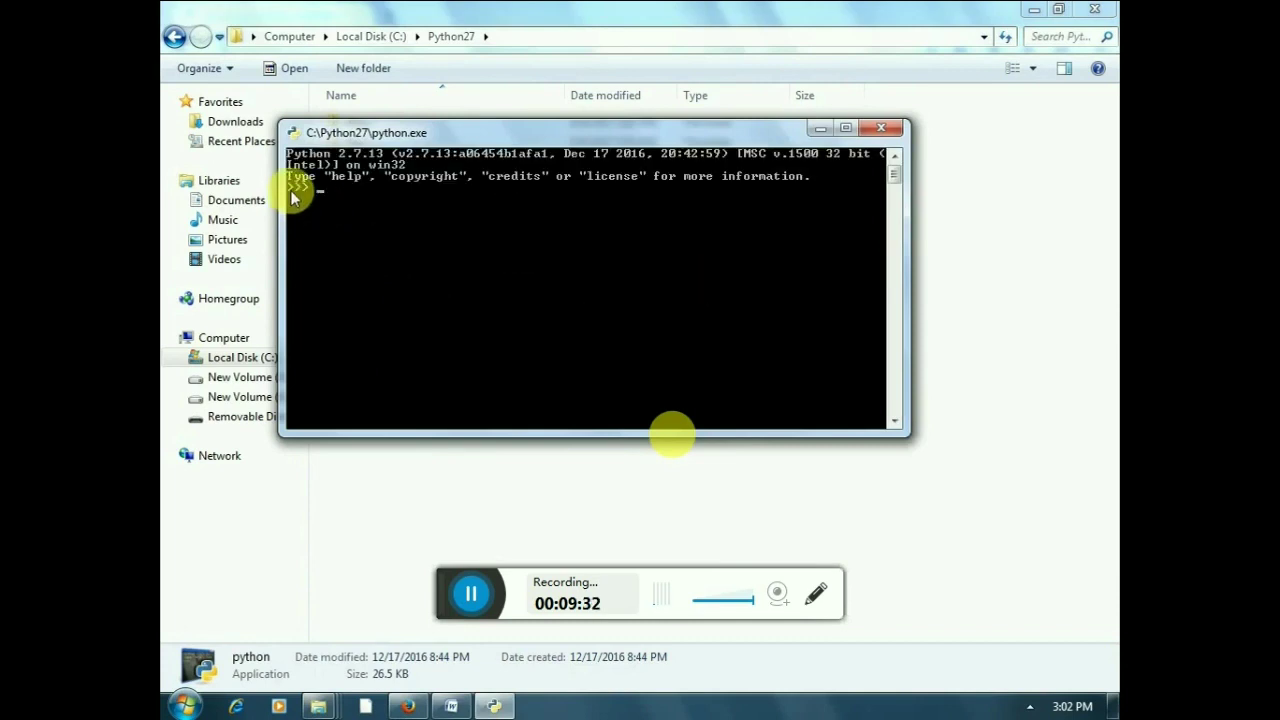
left_click(190, 707)
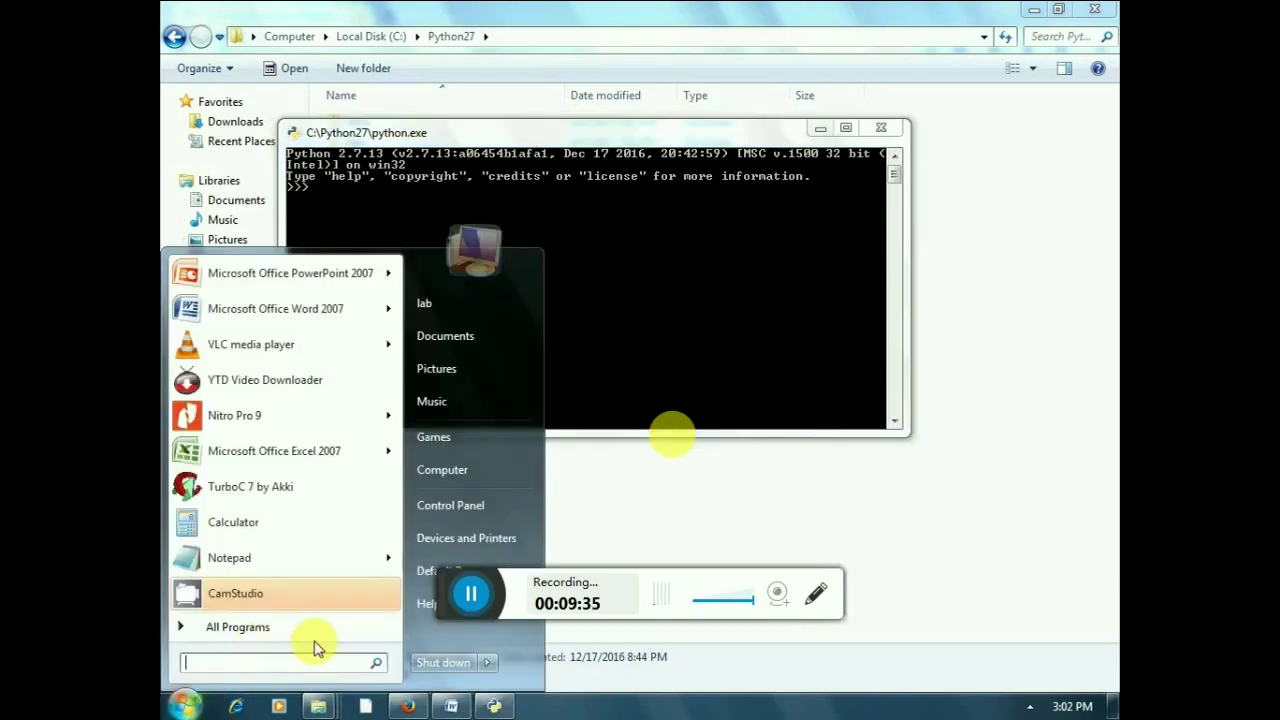
type("cmd")
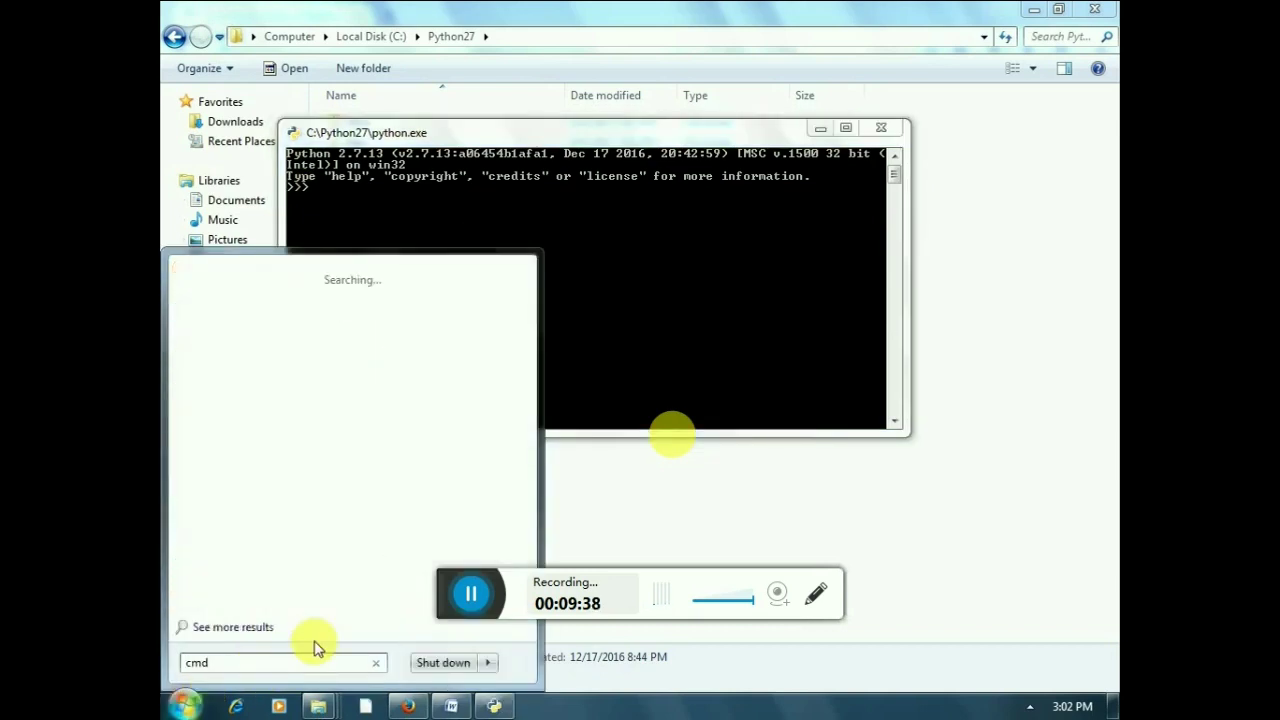
key("Return")
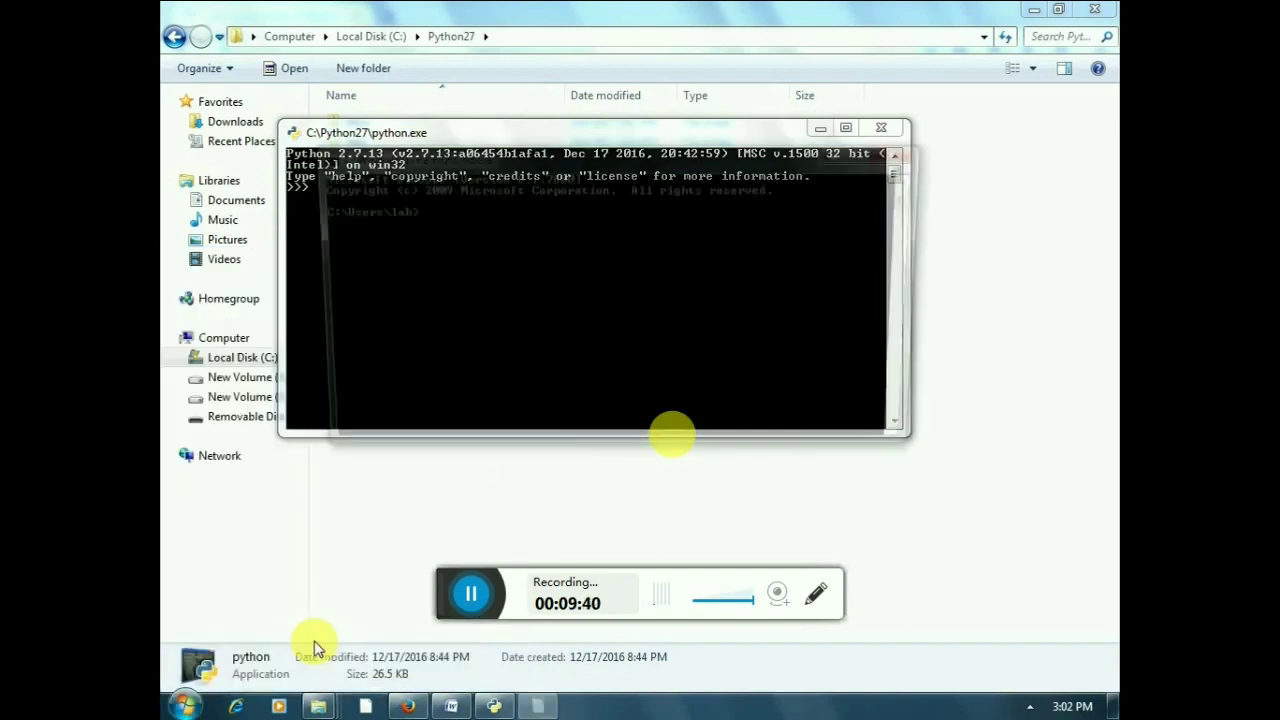
left_click_drag(387, 168, 535, 206)
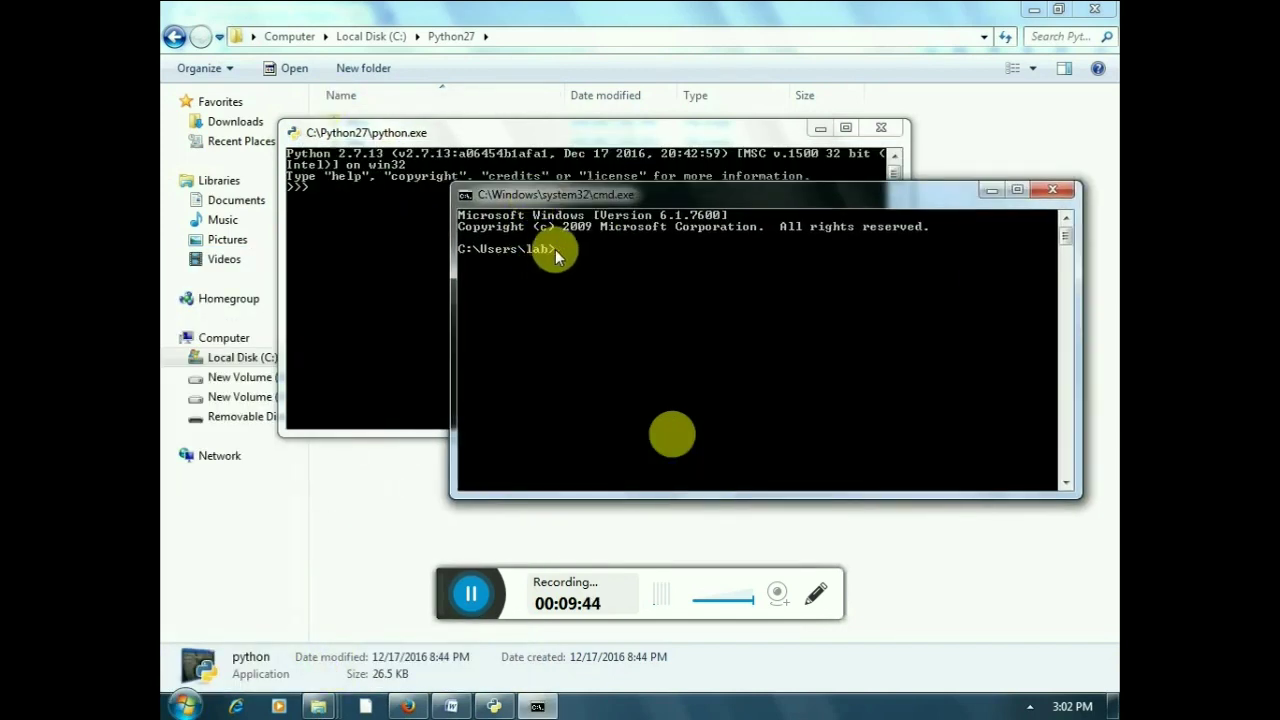
Compare the Python console's prompt with the Command Prompt's by switching between them, and close both windows.
left_click(459, 139)
left_click(949, 219)
left_click(455, 142)
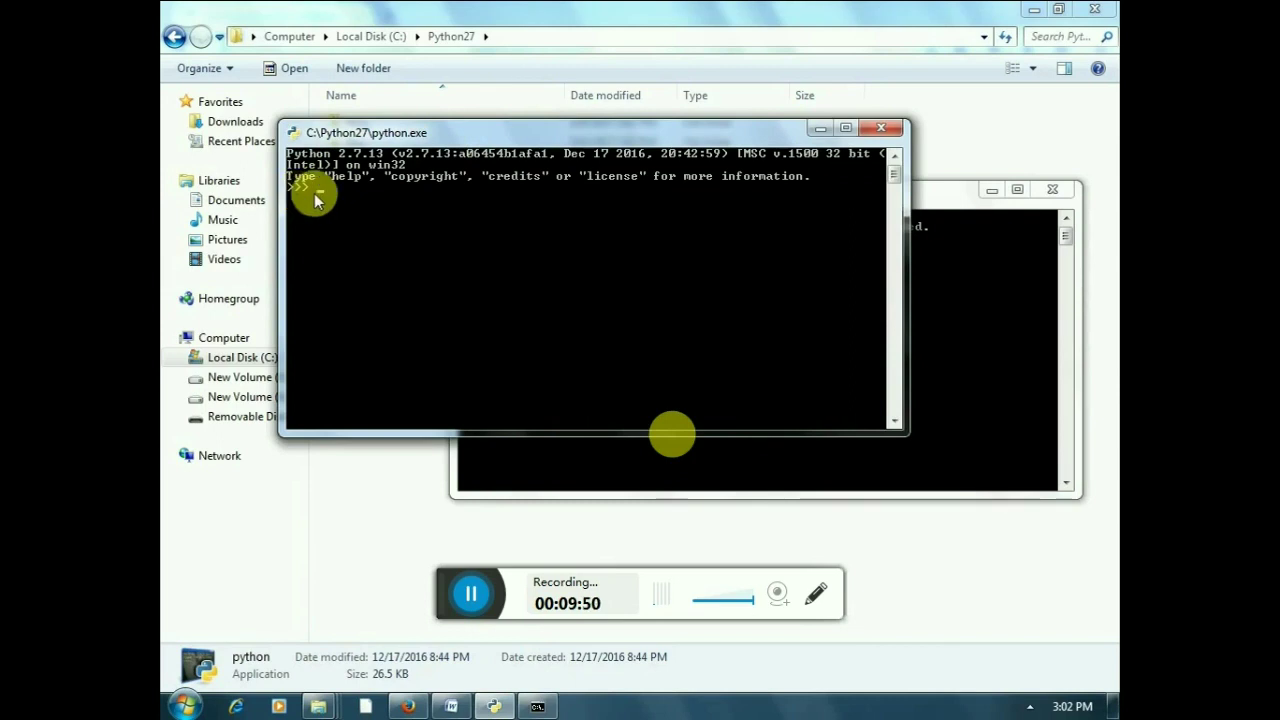
left_click(962, 210)
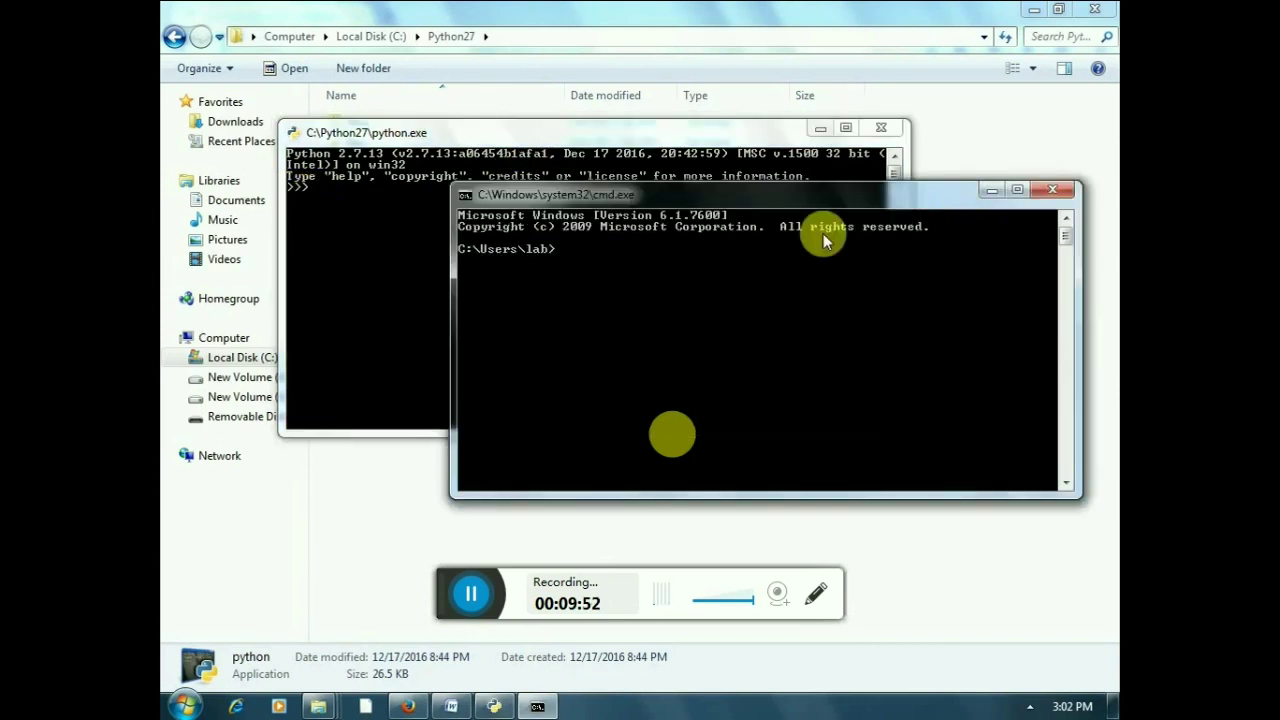
left_click(1052, 191)
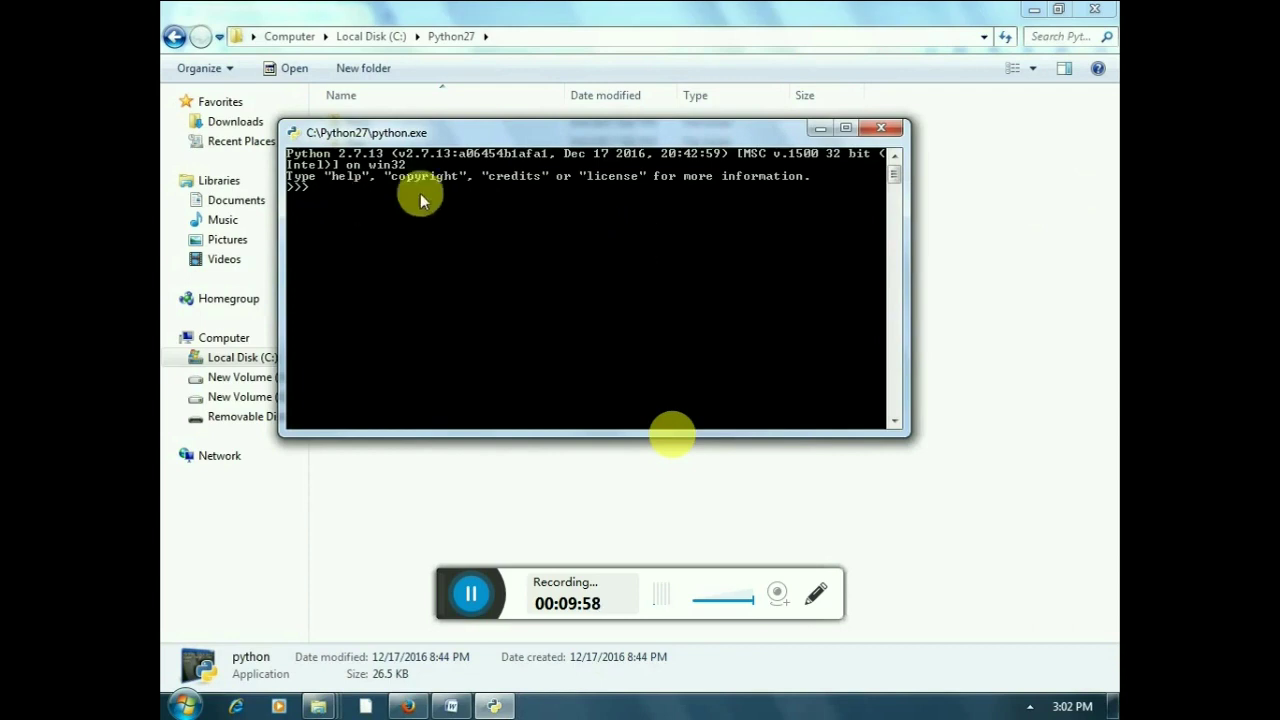
left_click(873, 130)
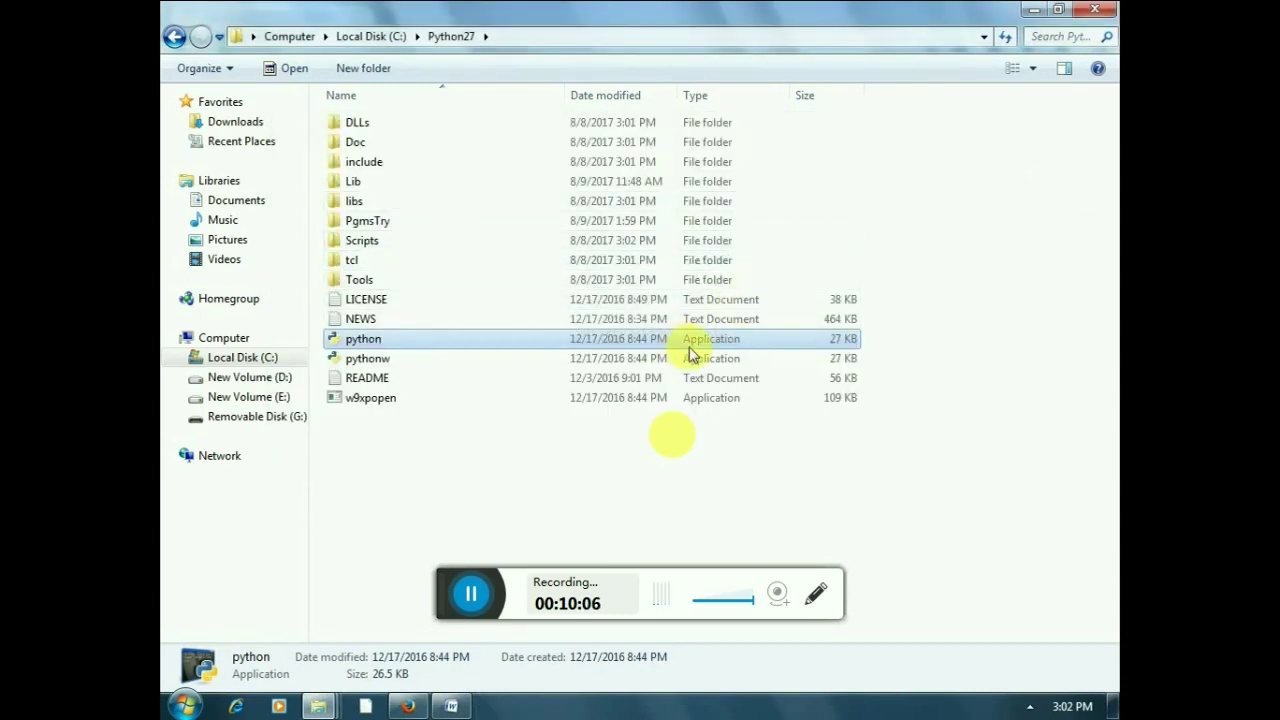
Deselect the python application in the Python27 folder and open the Windows Start menu.
left_click(726, 483)
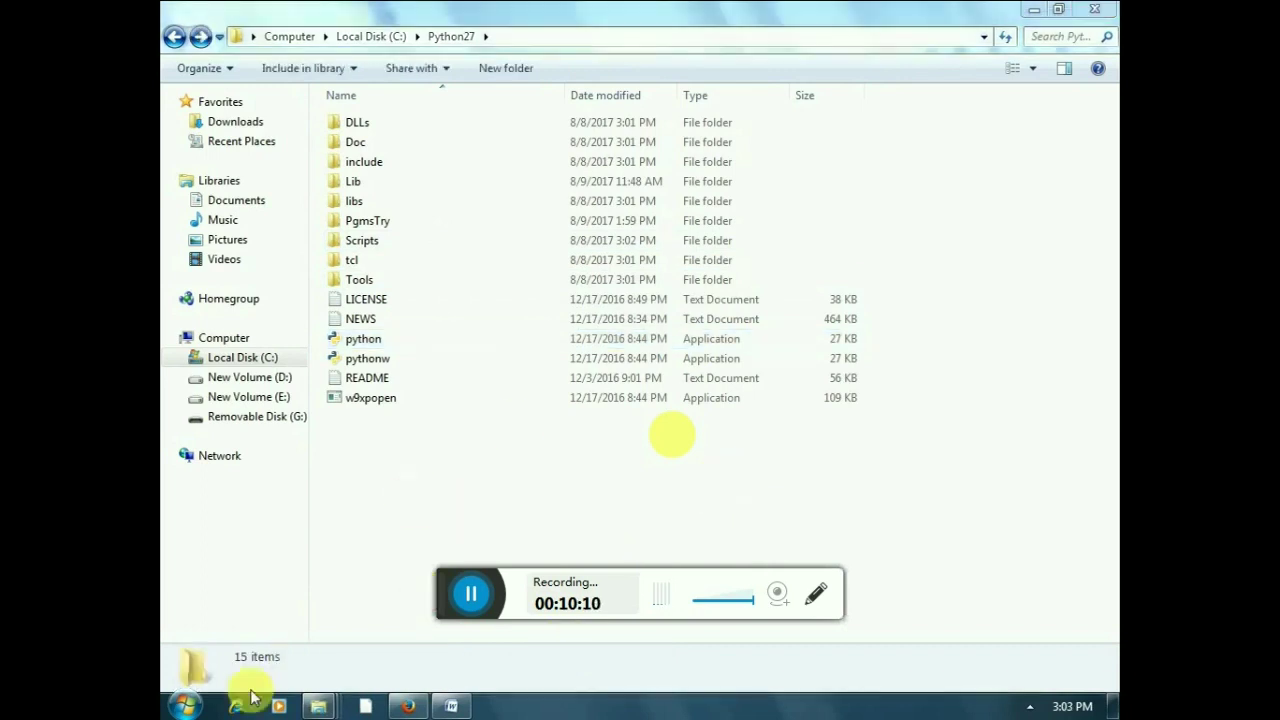
left_click(184, 700)
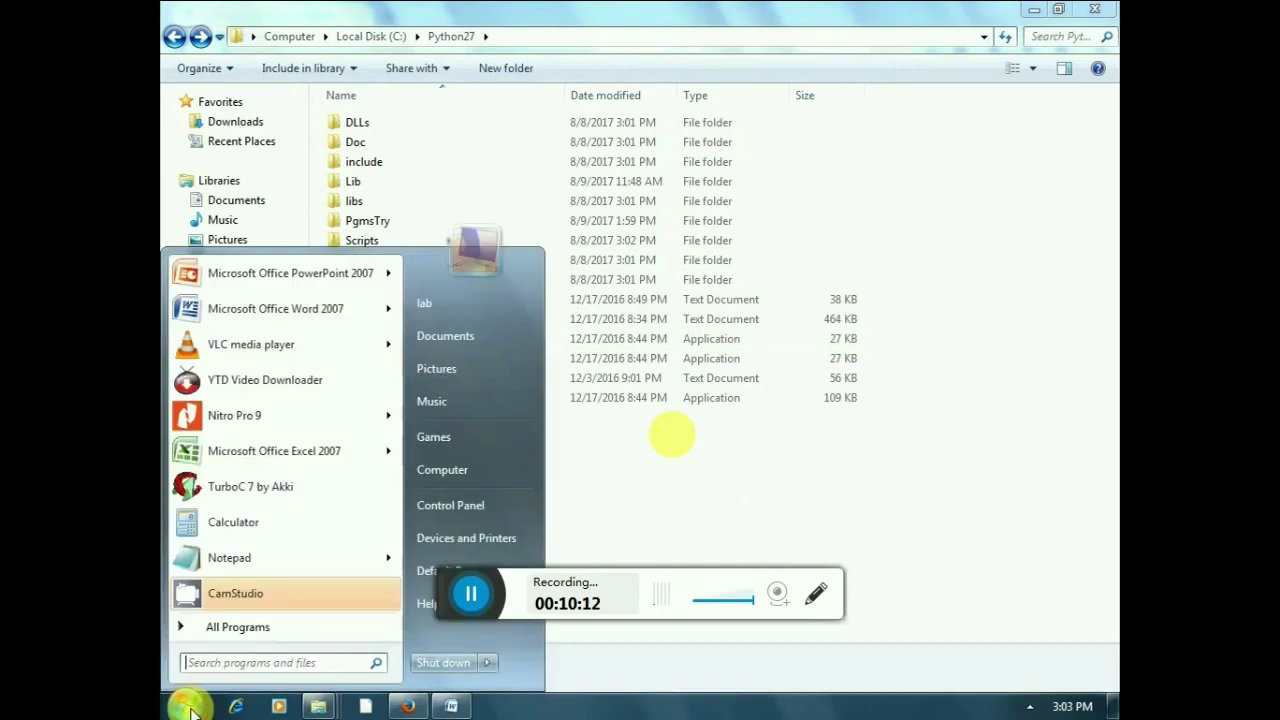